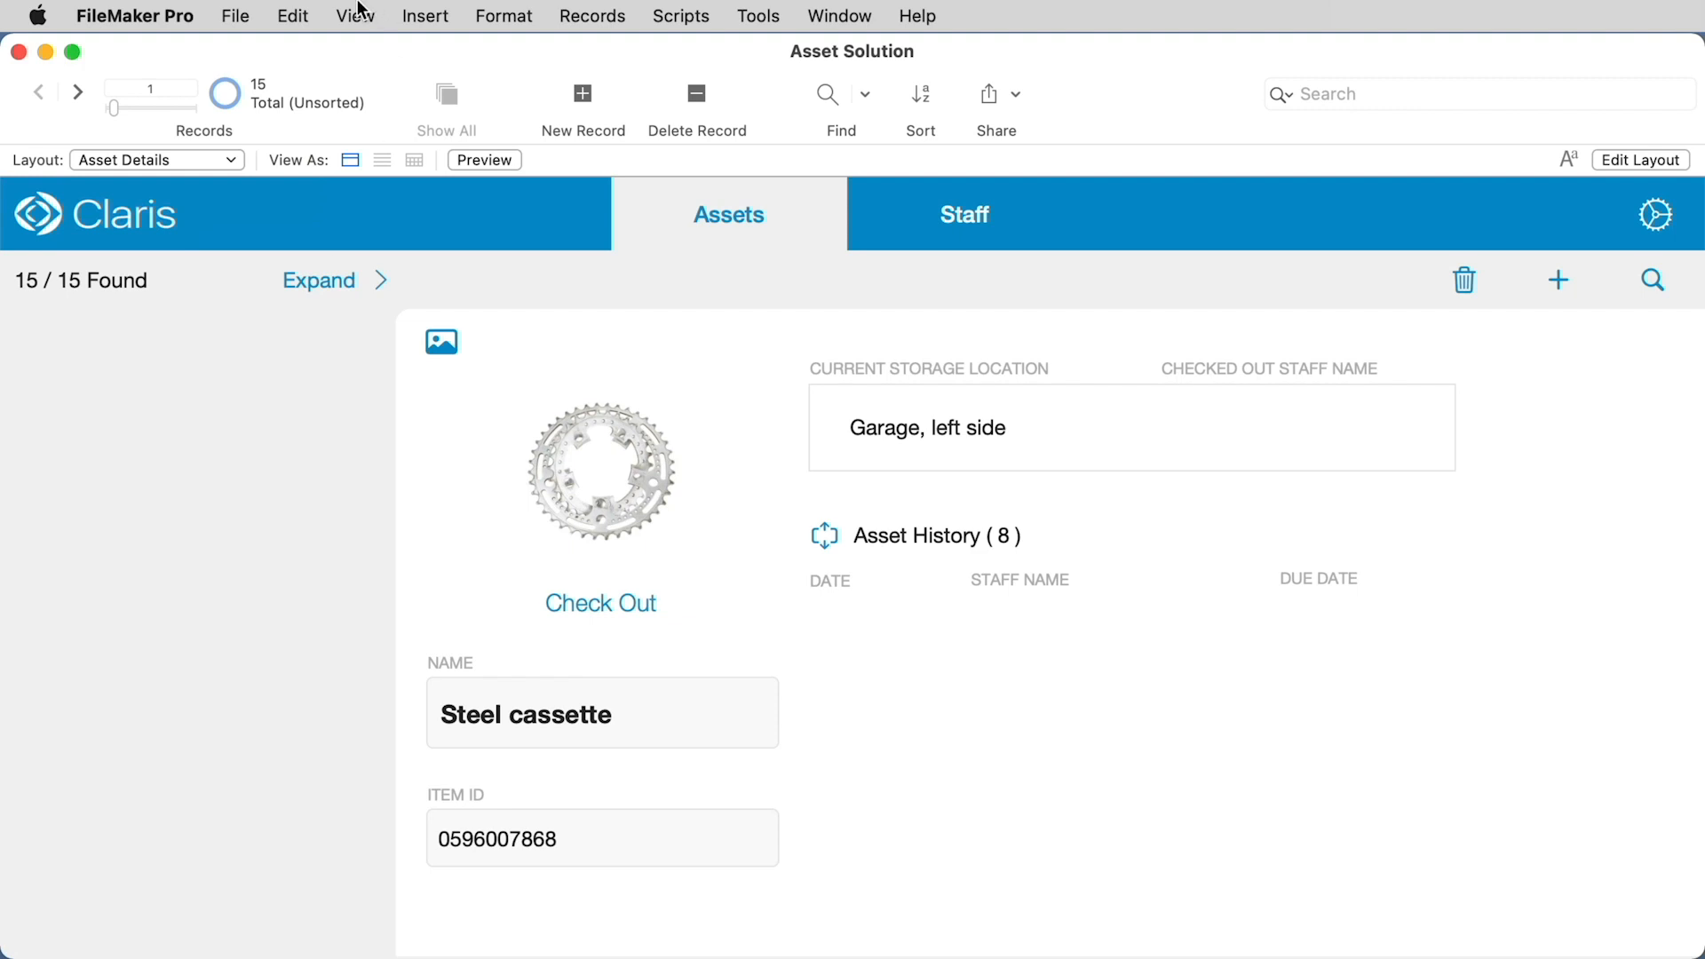
Step: Switch to Layout mode and examine the layout's source table and the relationships linking Staff, Assets and Asset History
click(355, 16)
click(397, 114)
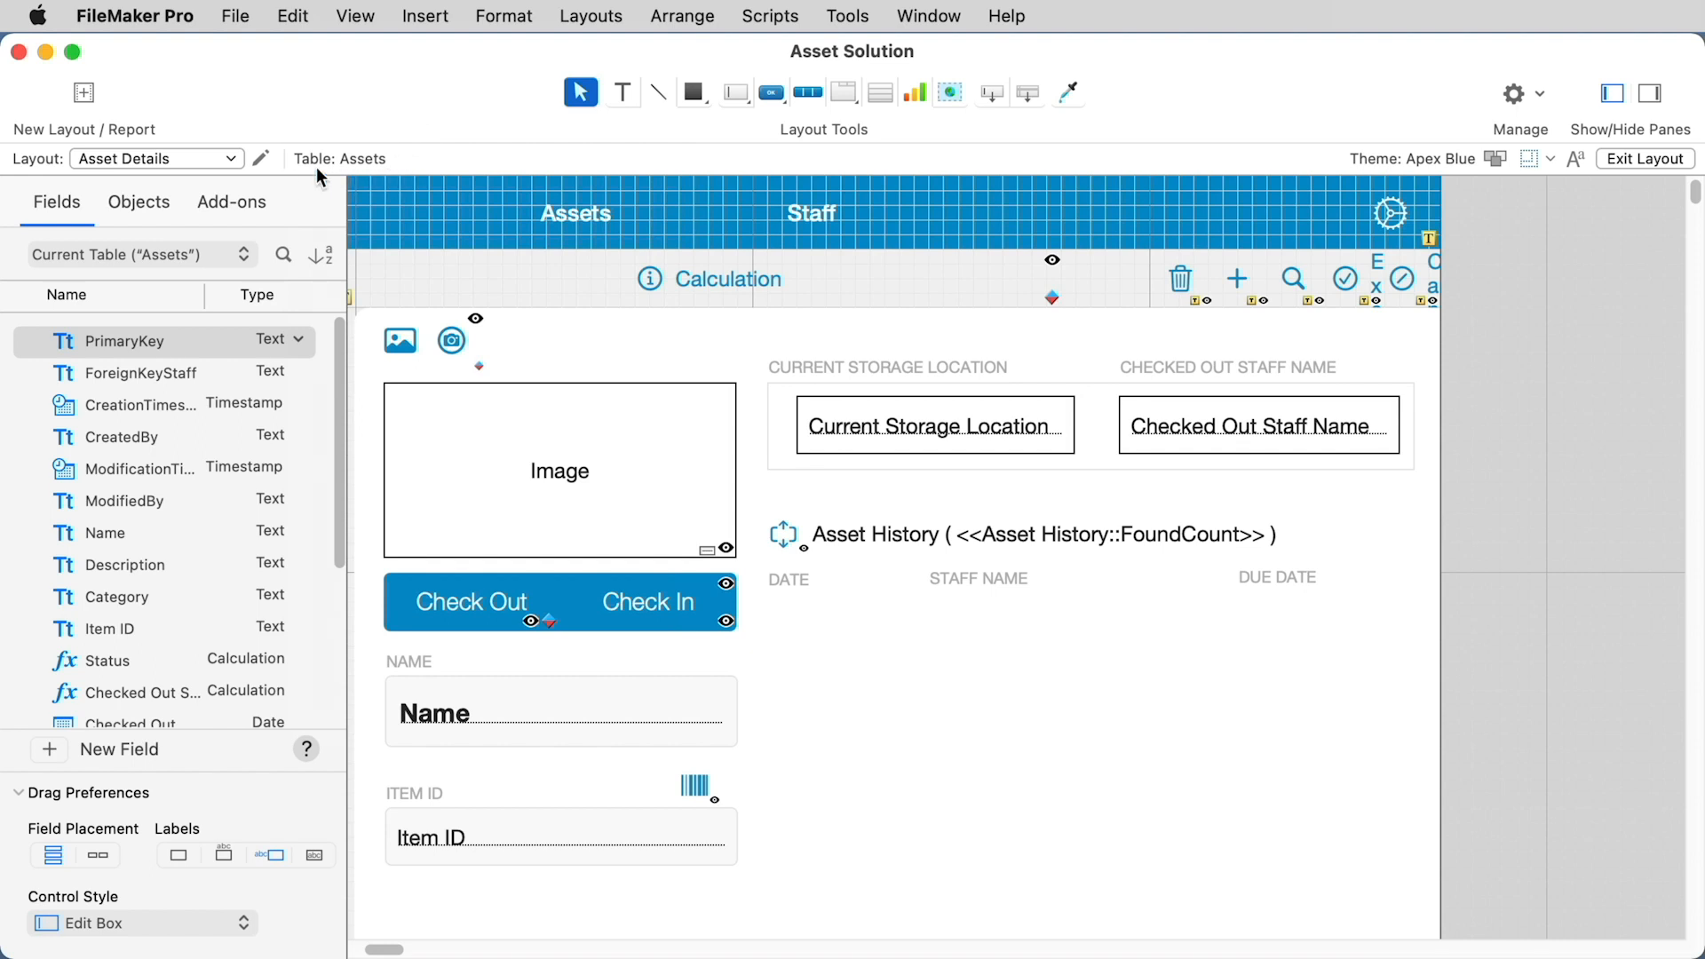
click(261, 157)
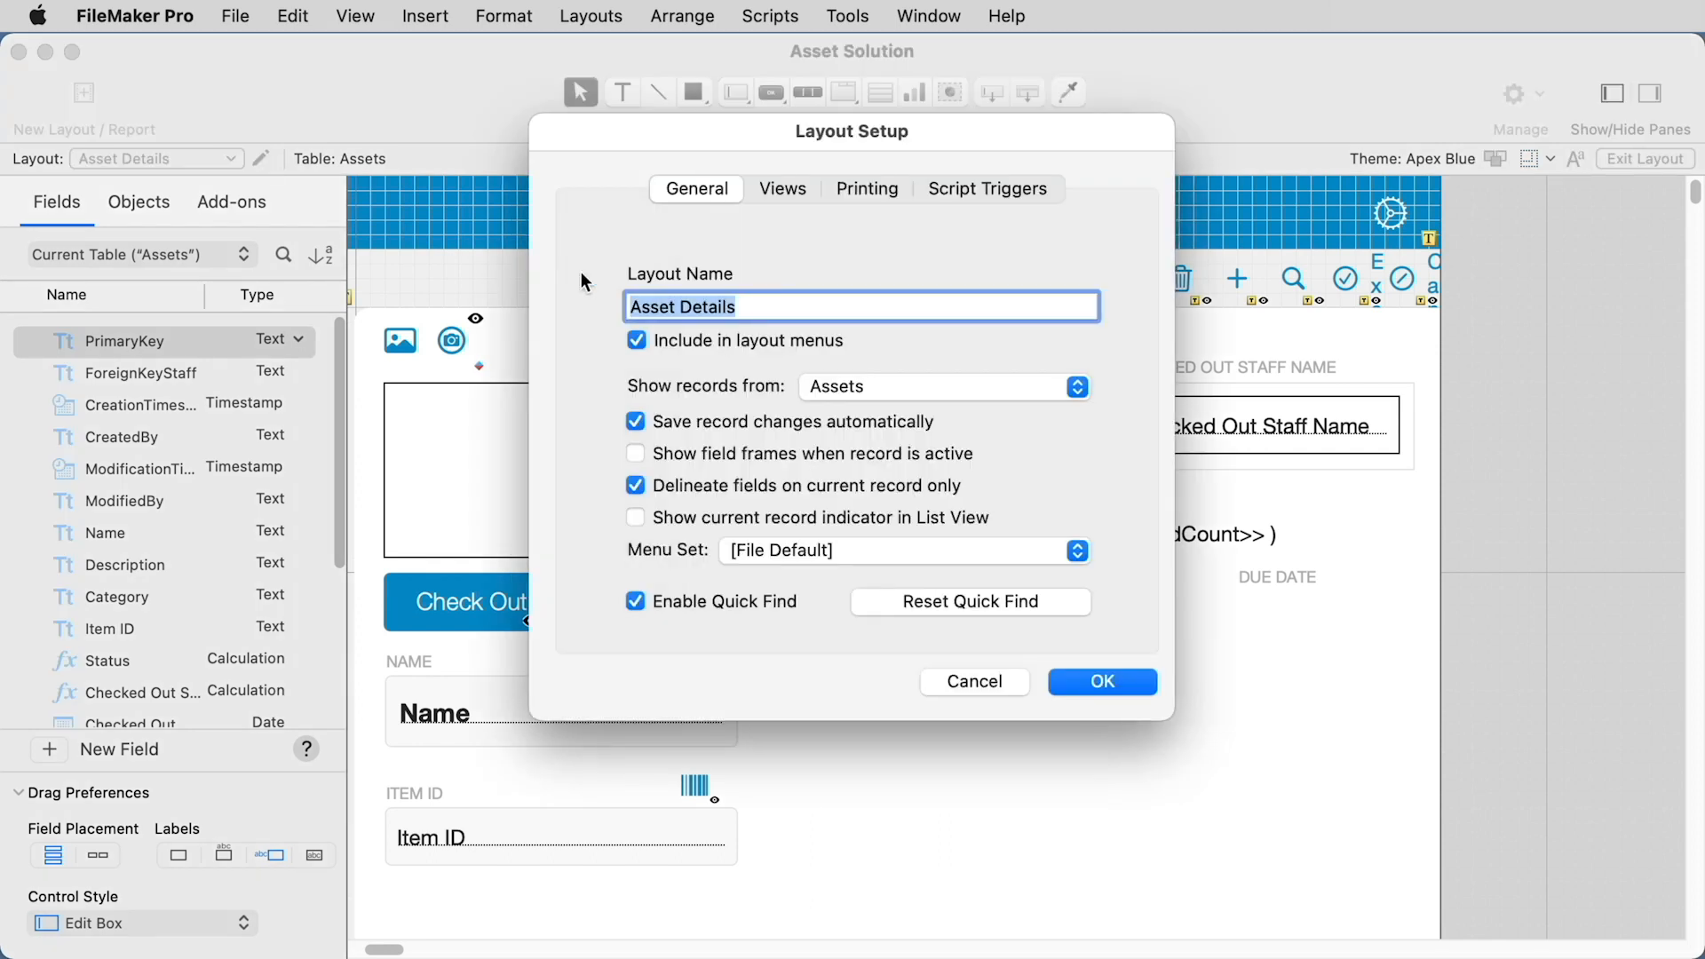
click(990, 391)
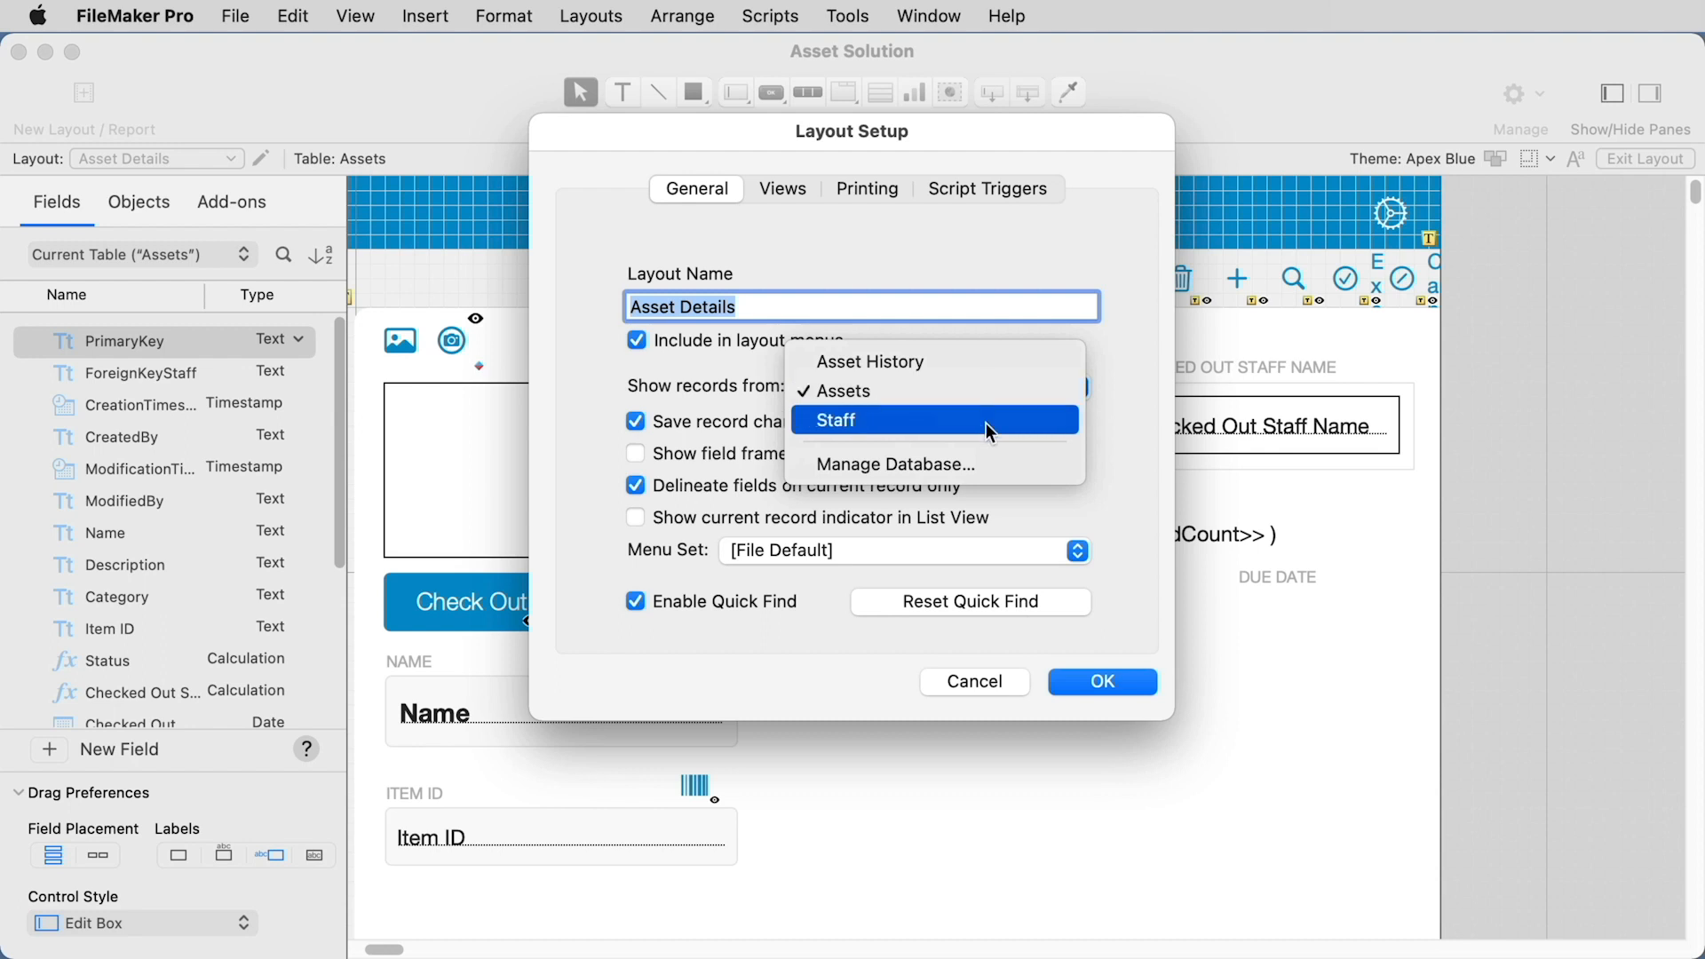
click(984, 464)
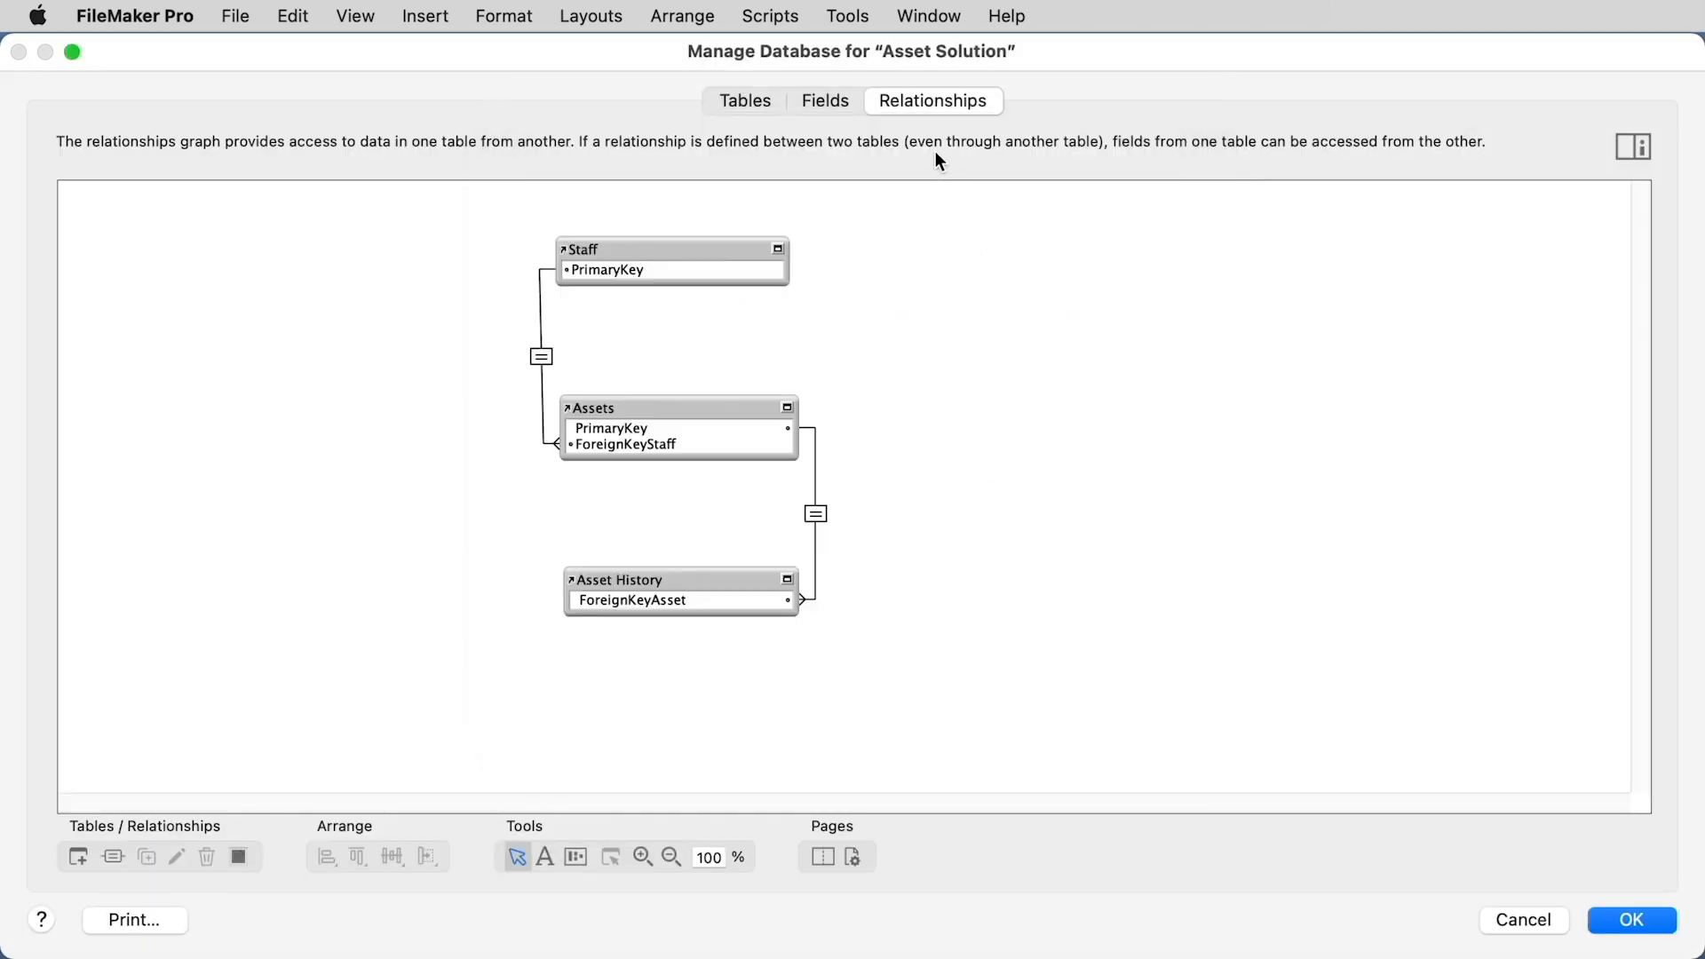
click(704, 407)
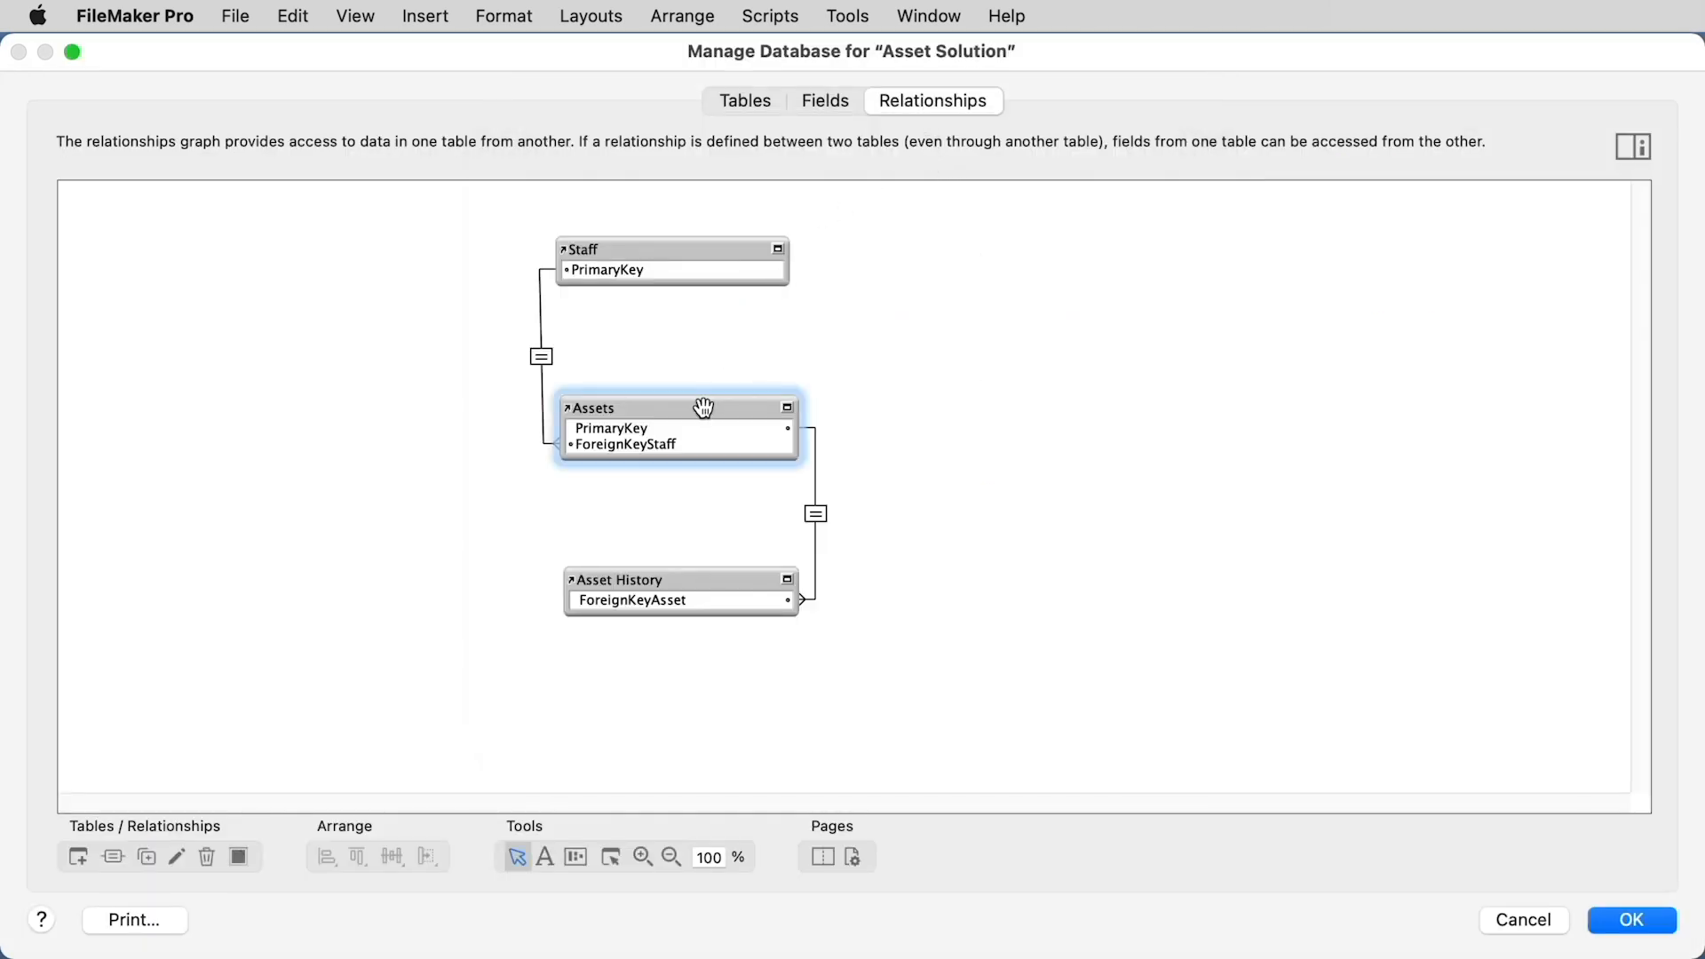
click(744, 582)
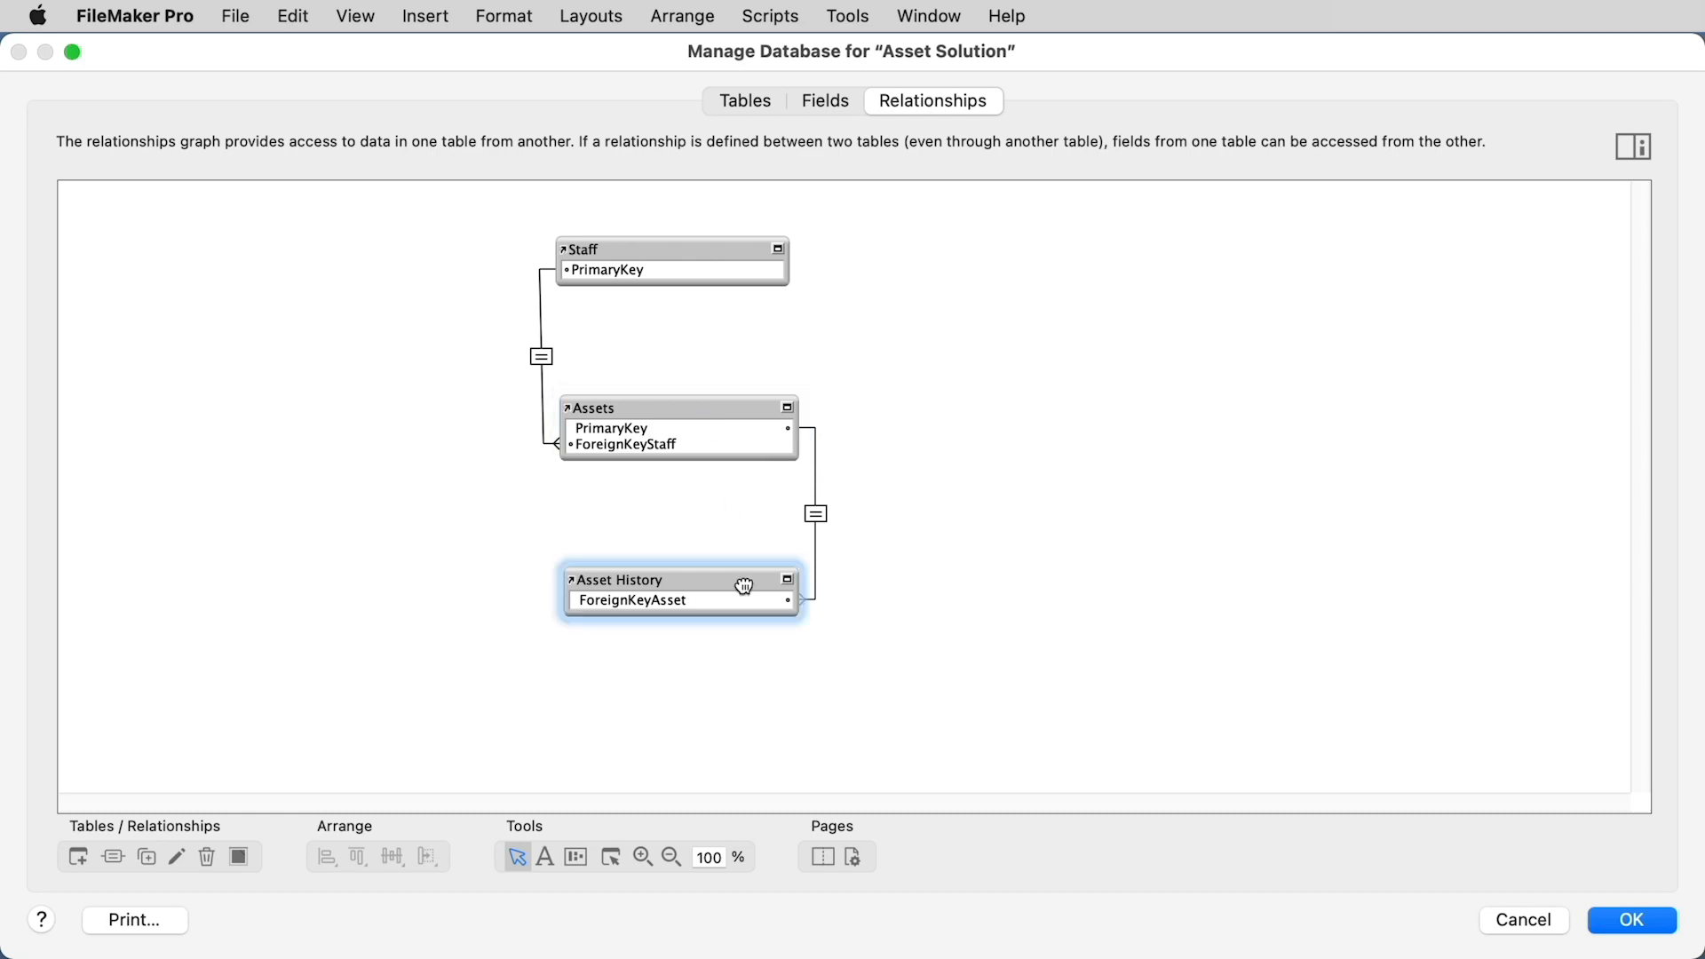
click(1623, 920)
click(1102, 684)
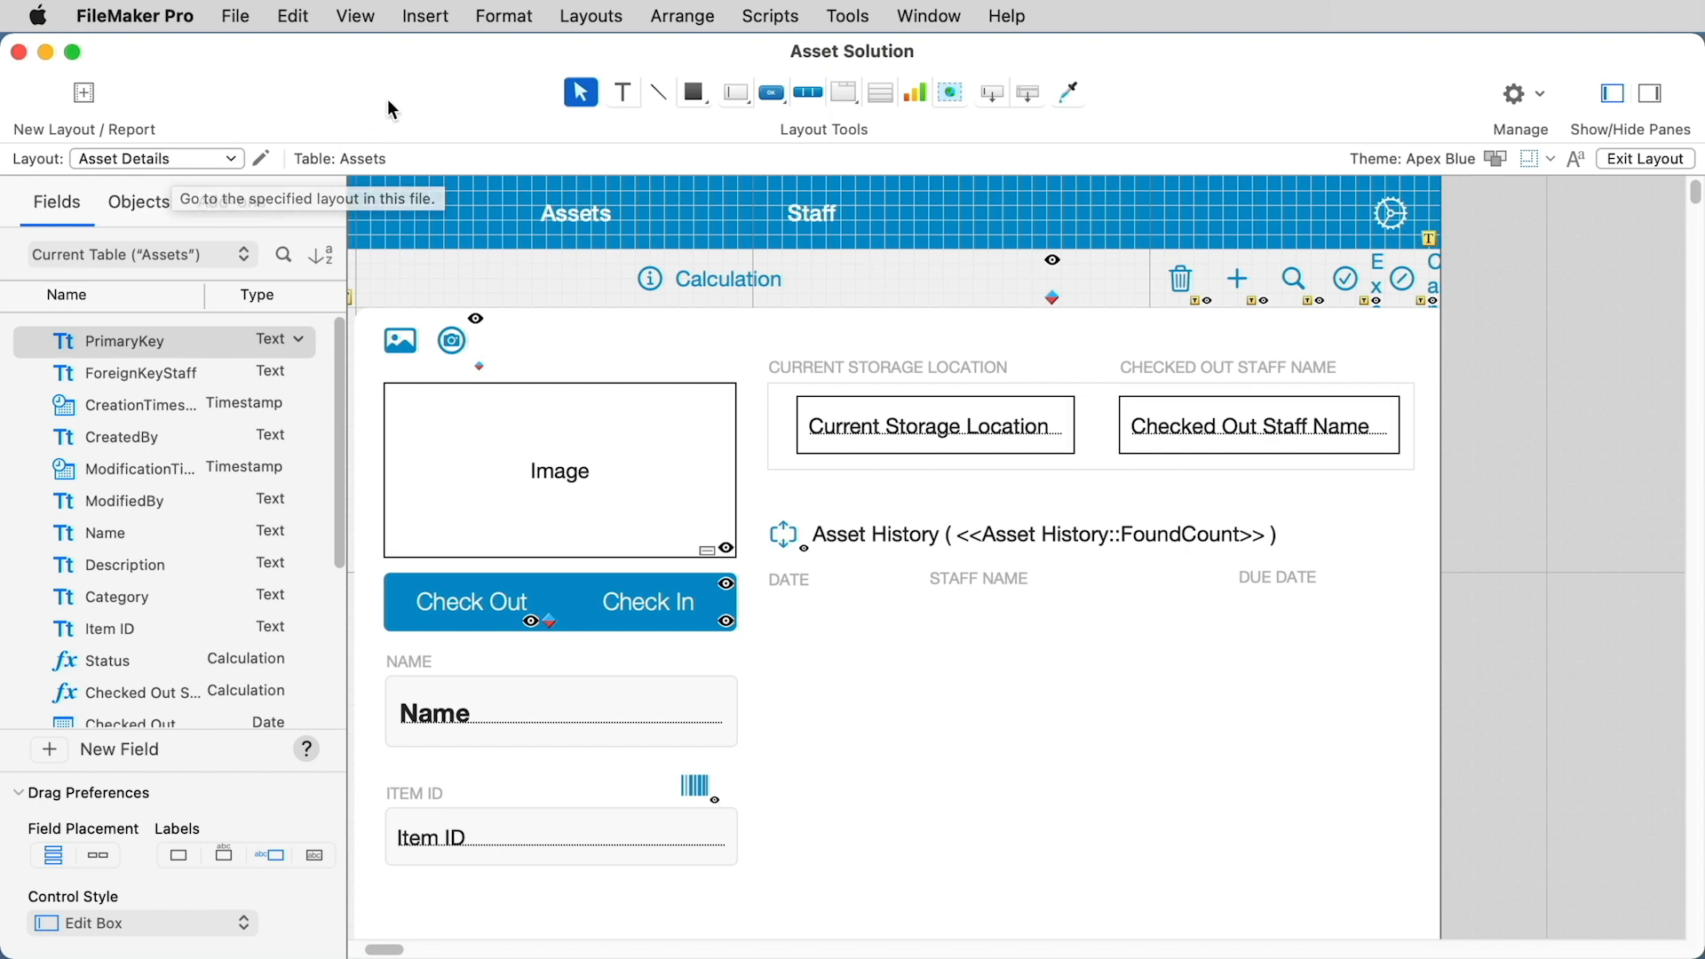
Step: Draw a portal below the Asset History column headings that shows records from the Asset History table
click(877, 94)
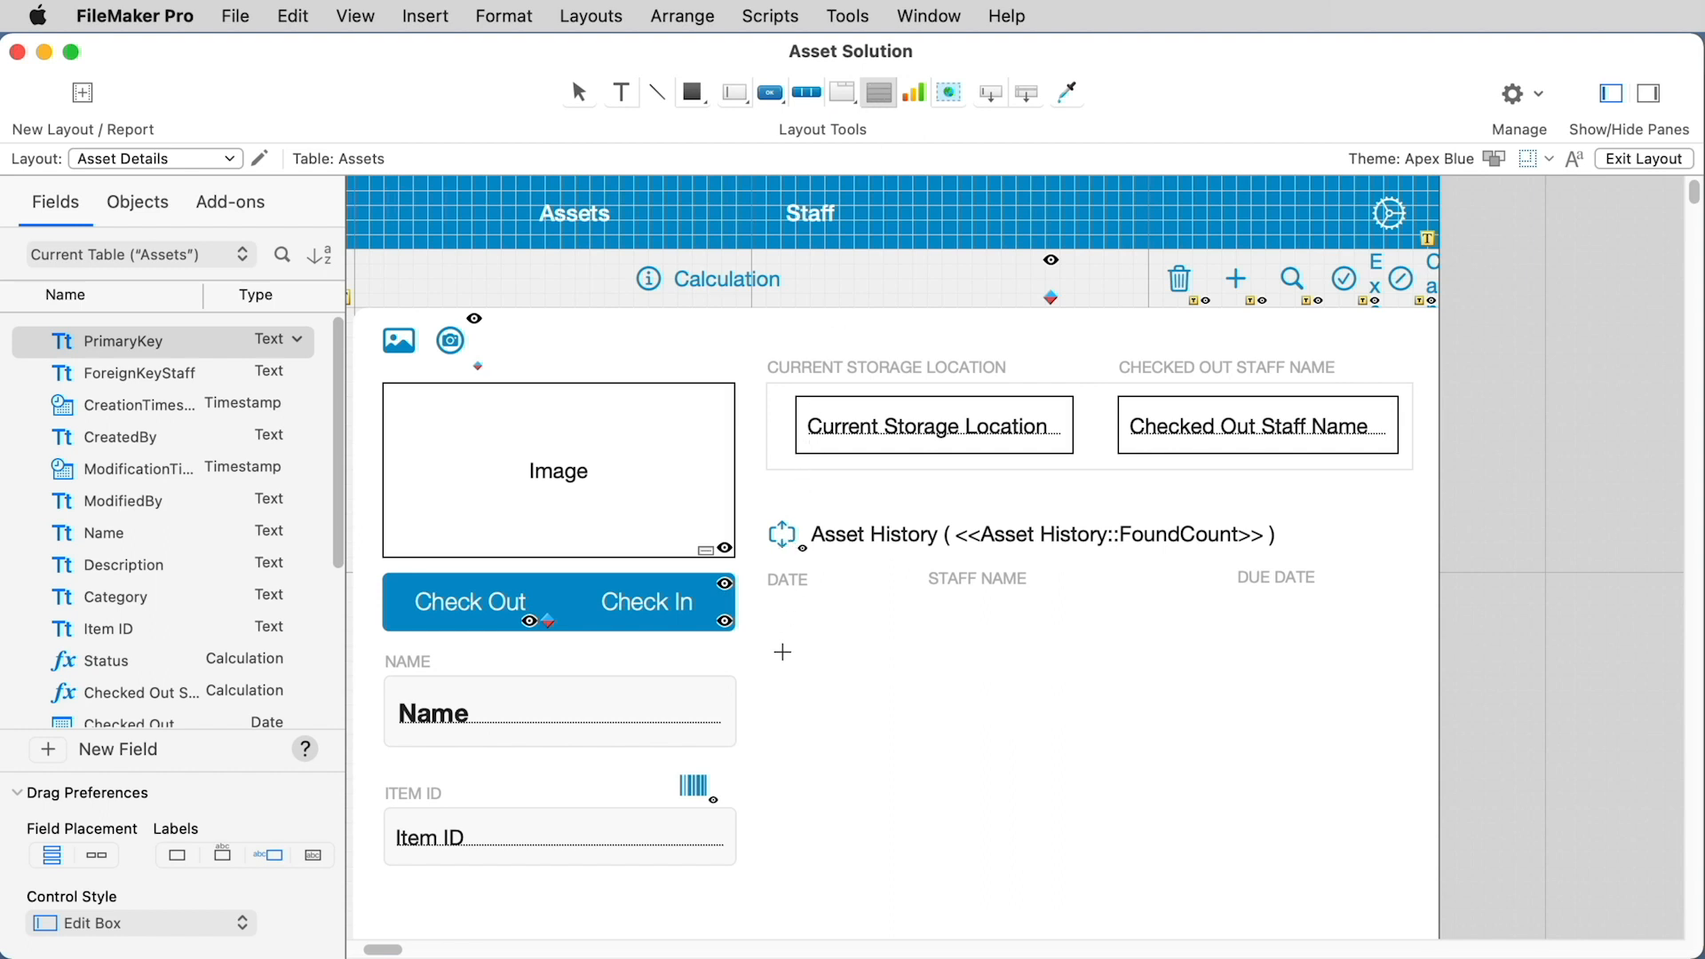
drag(775, 621, 1366, 886)
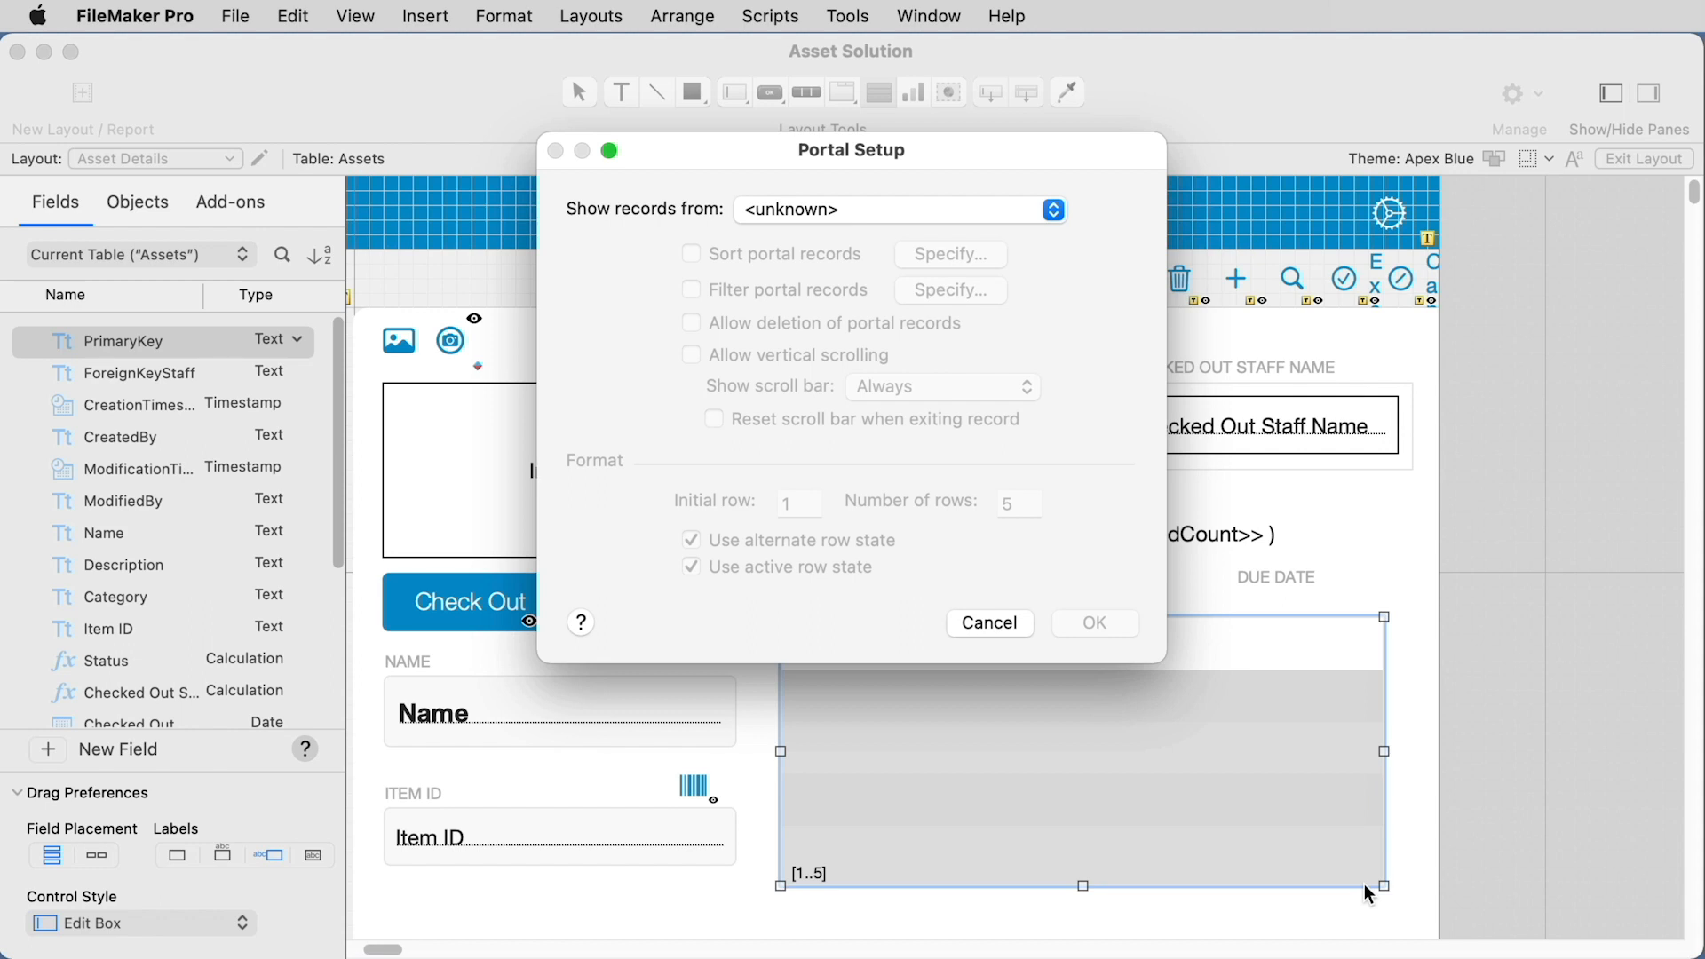
click(930, 220)
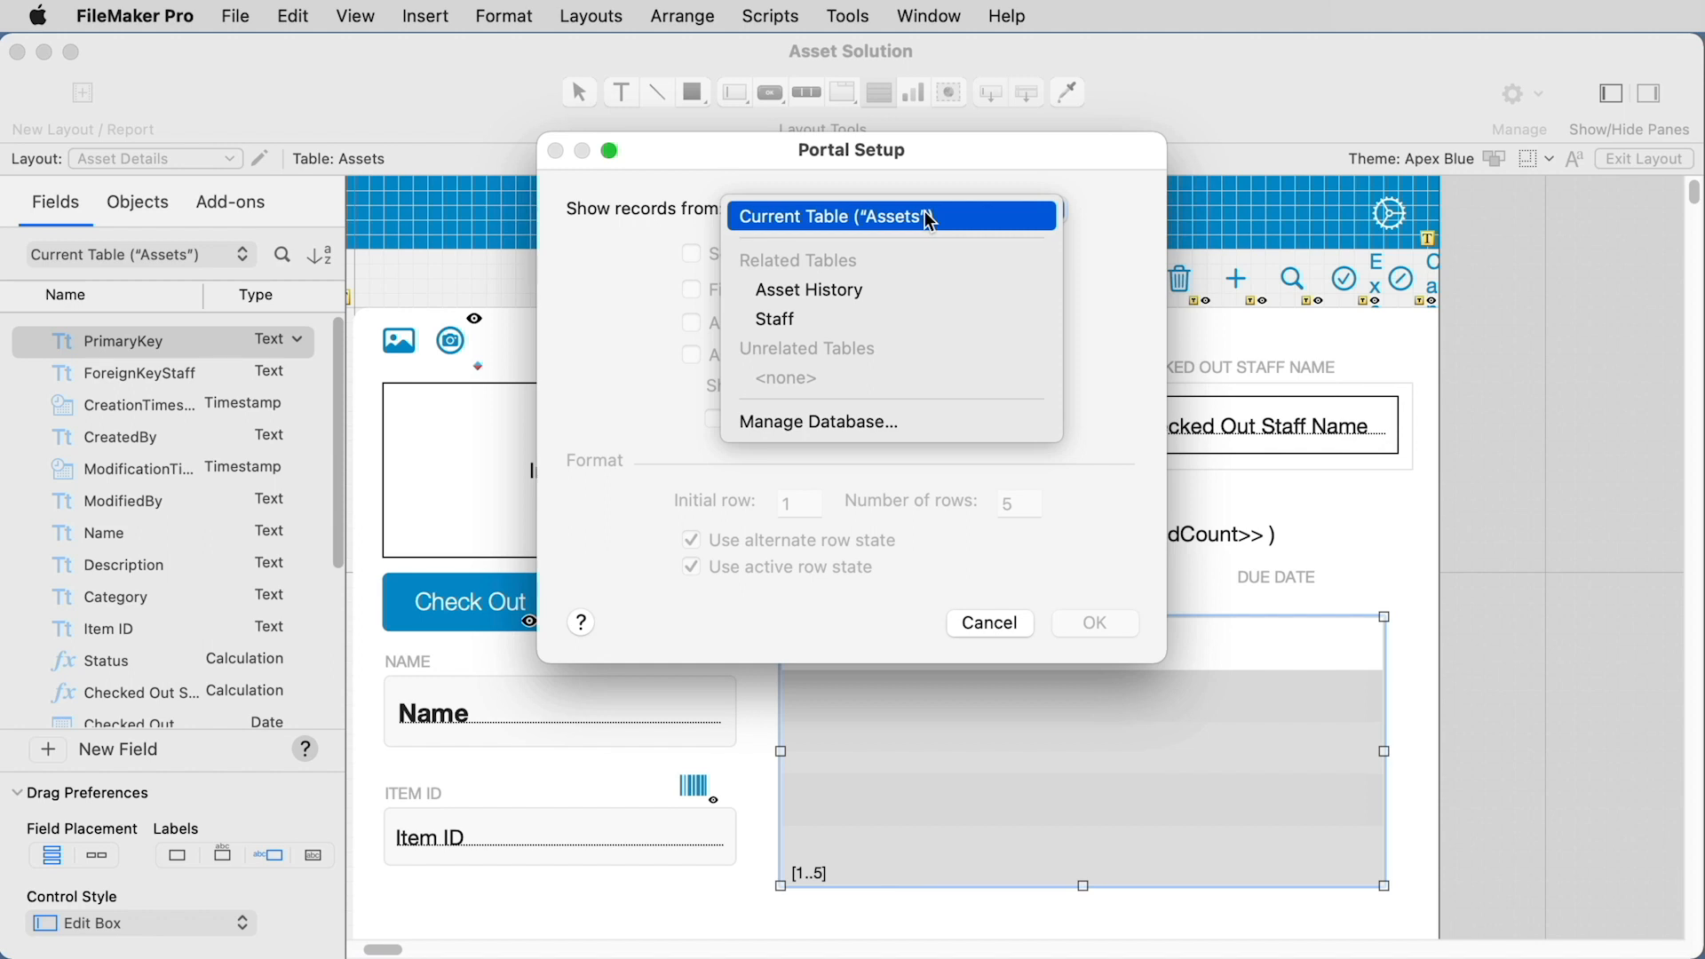
click(944, 286)
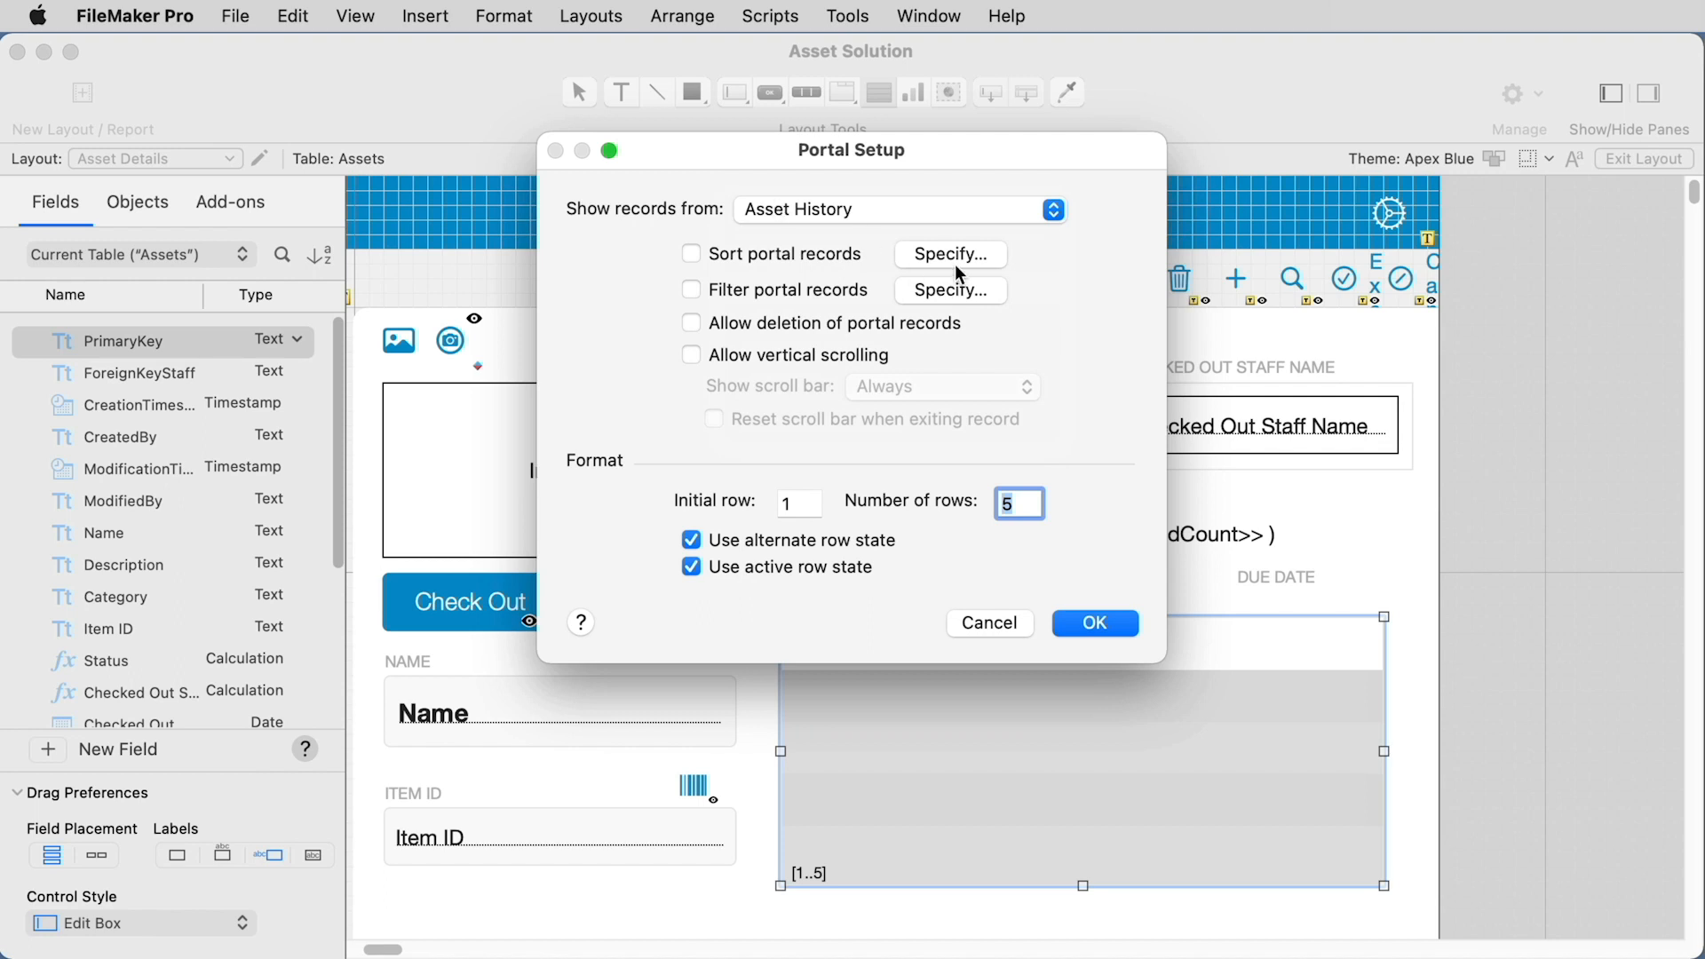
Step: Sort the portal records by ModificationTimestamp in ascending order
click(952, 262)
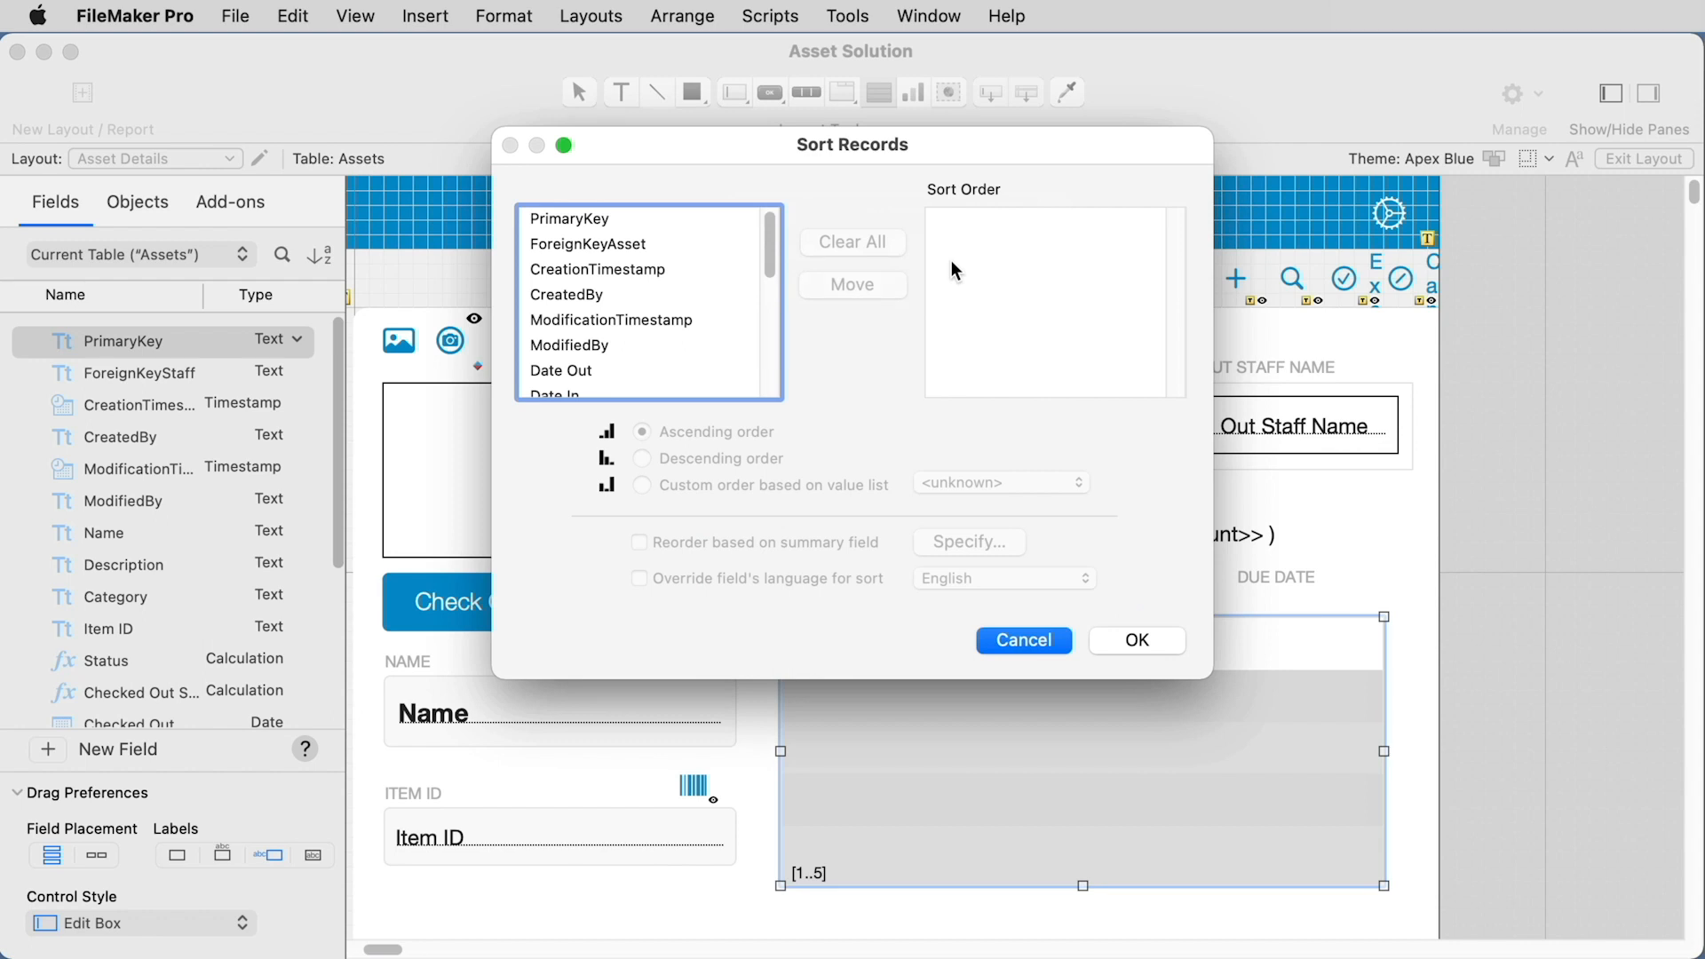
double_click(656, 318)
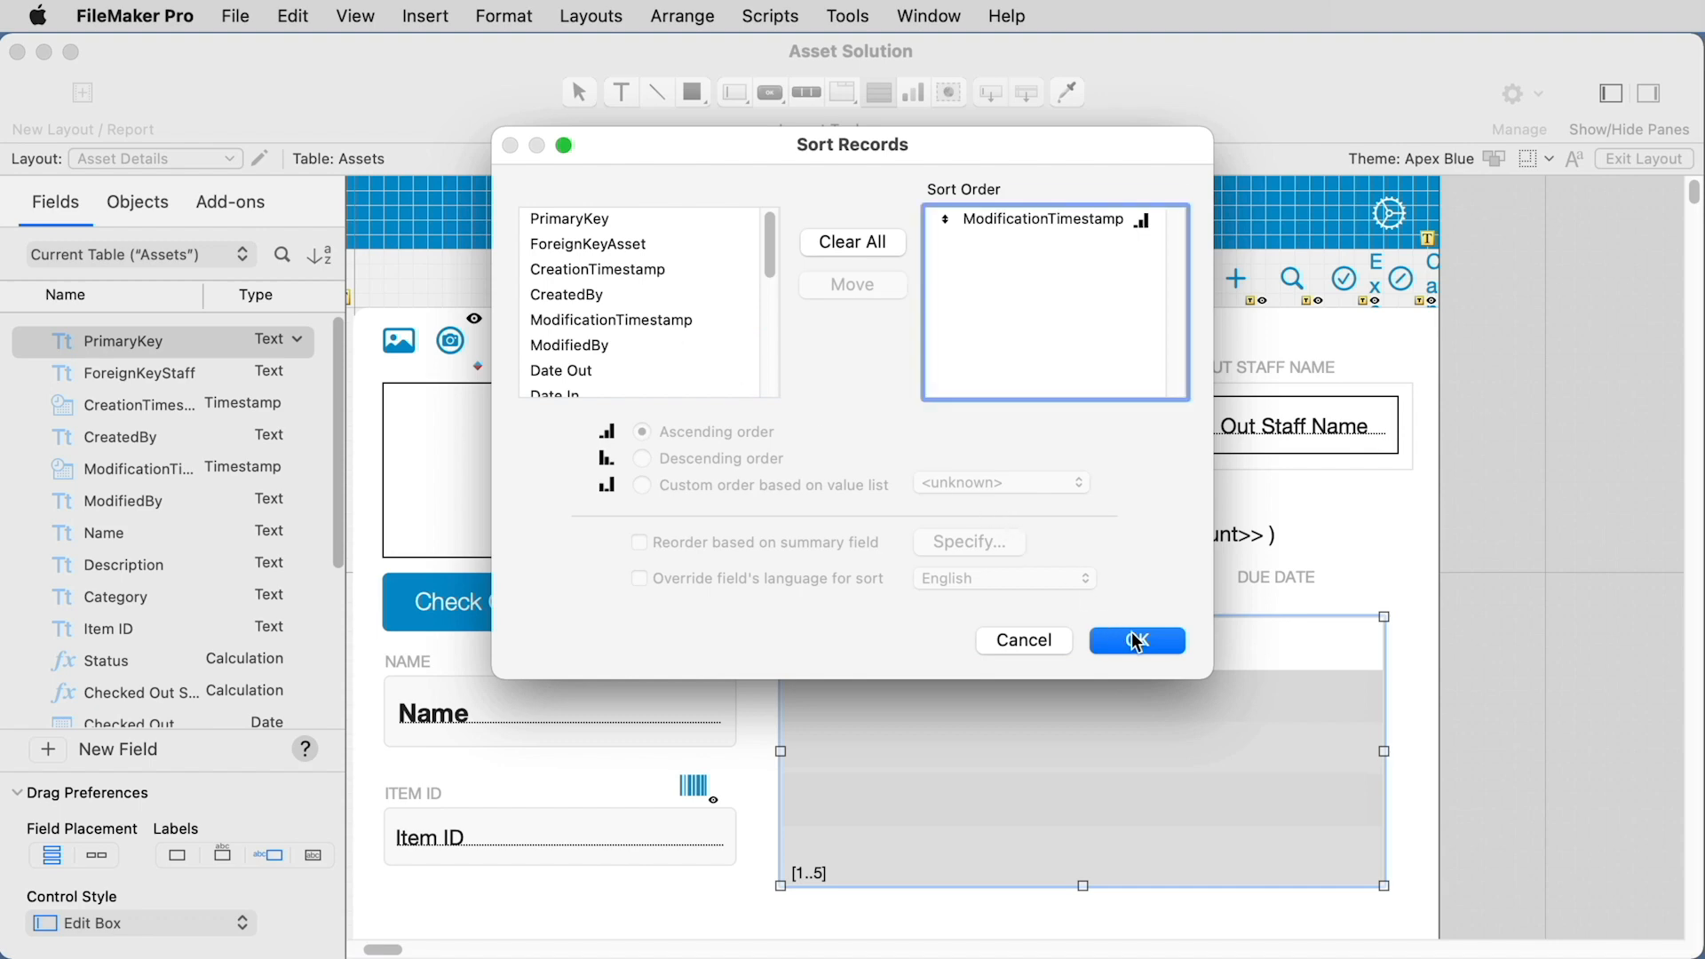
click(1164, 641)
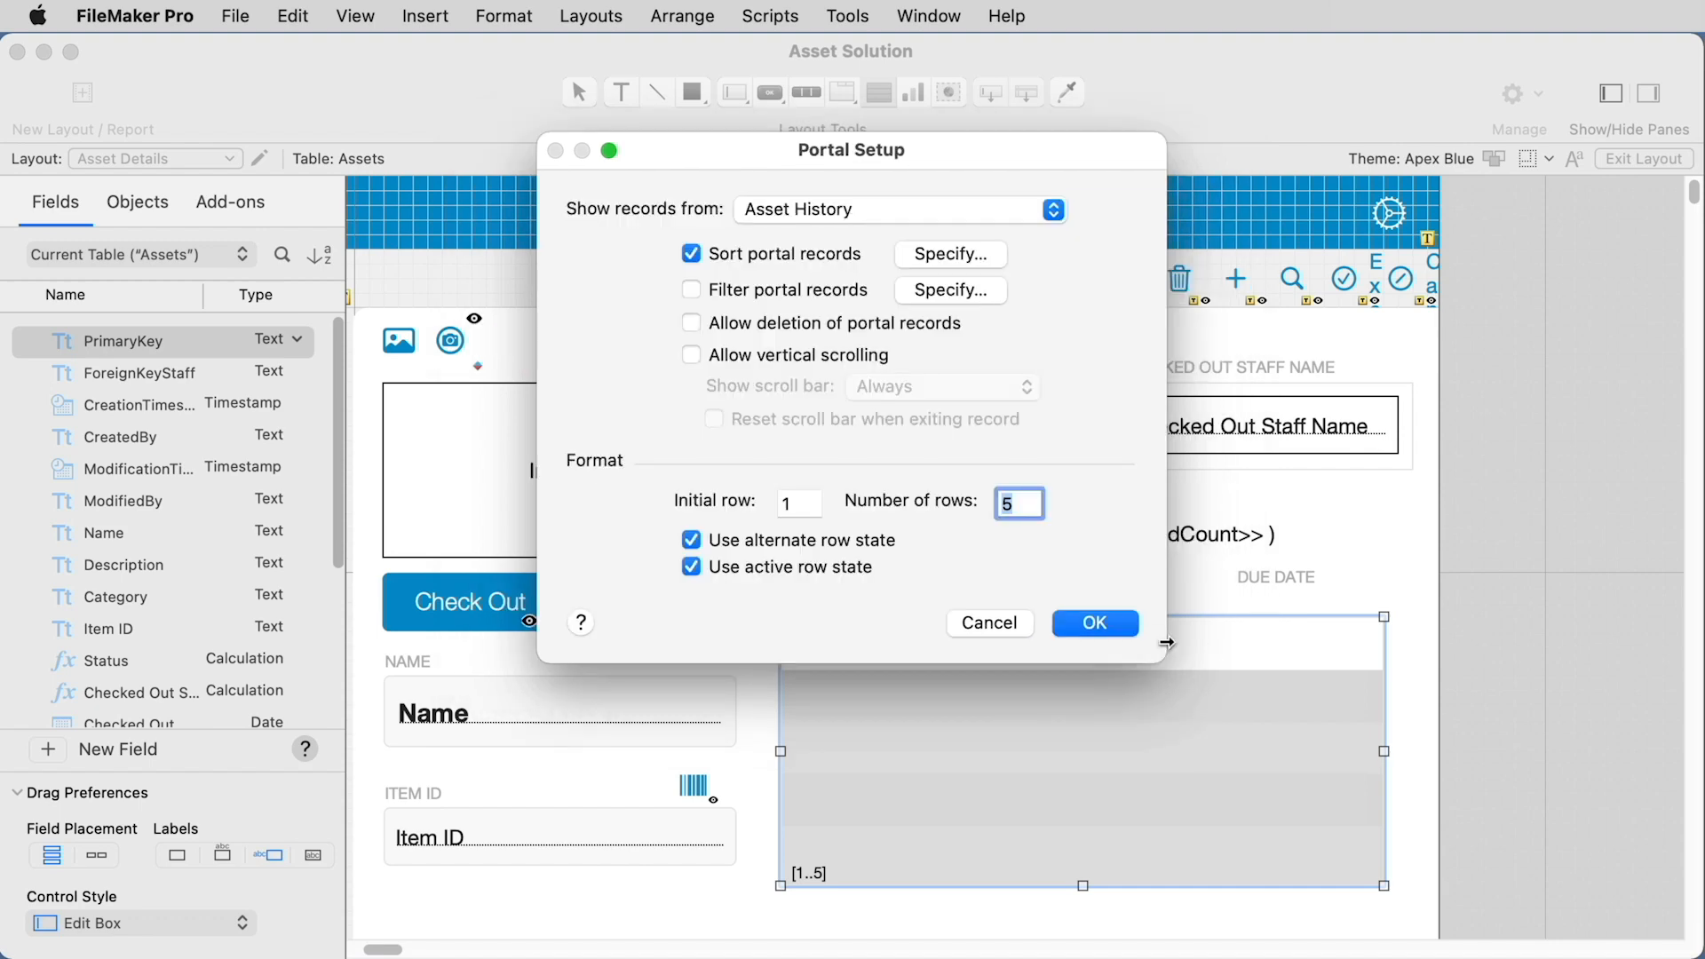
Step: Filter the portal records with the calculation Asset History::Status="Checked Out"
click(948, 296)
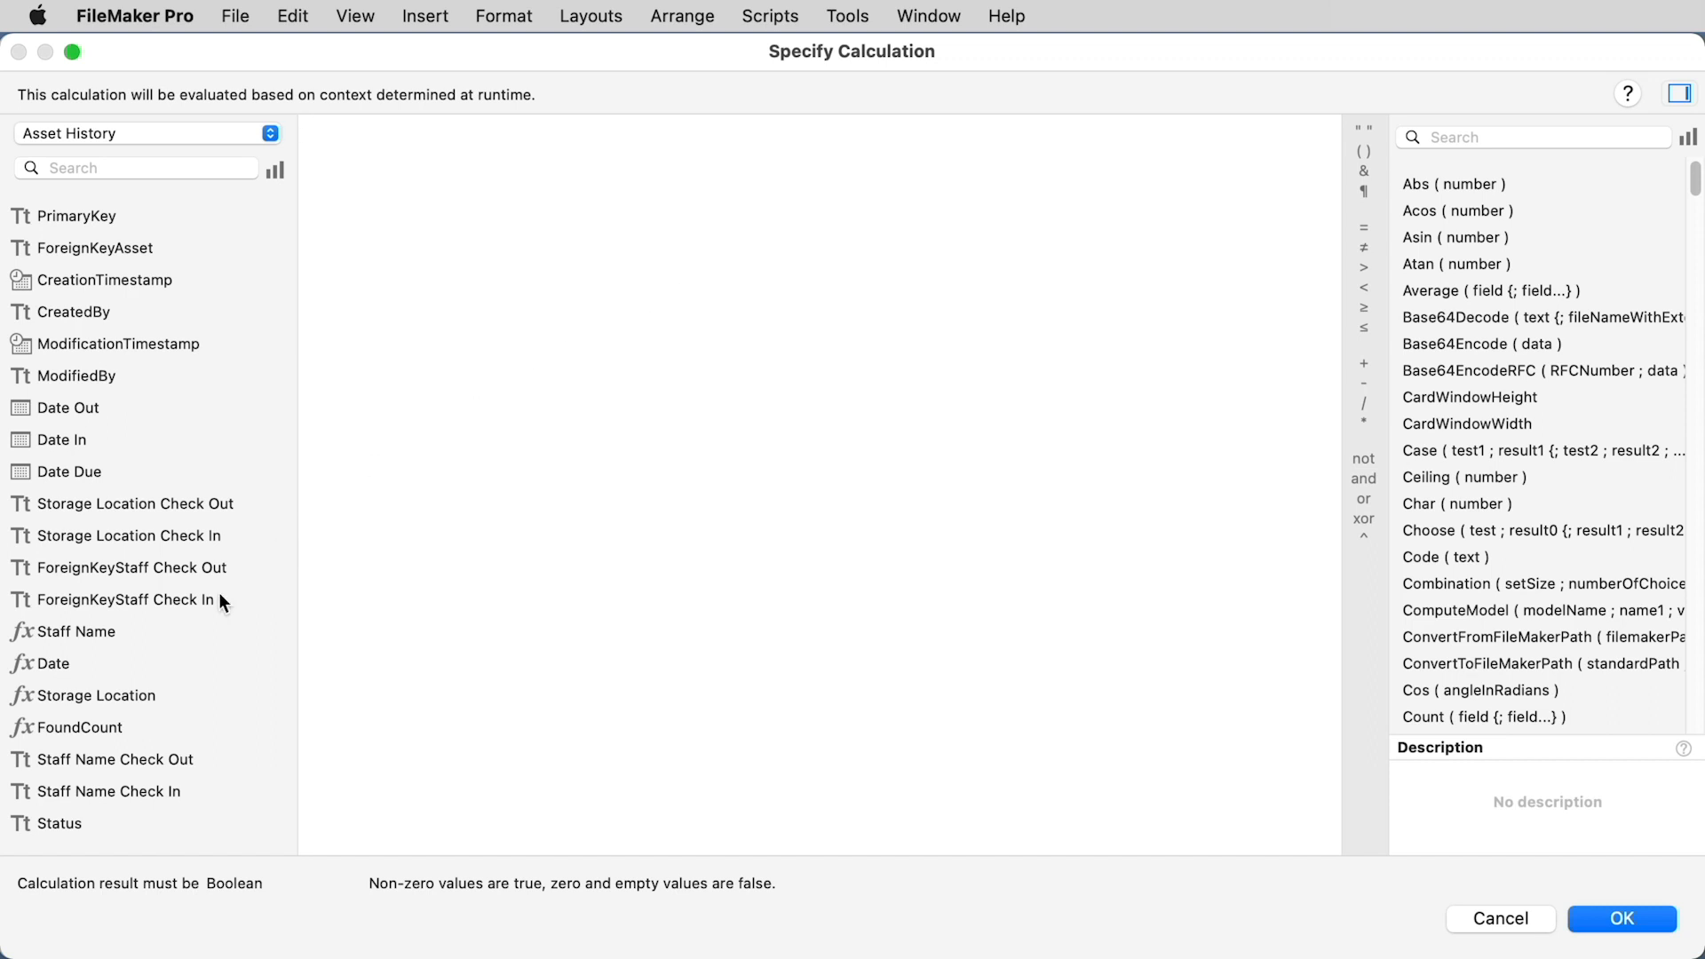
double_click(77, 822)
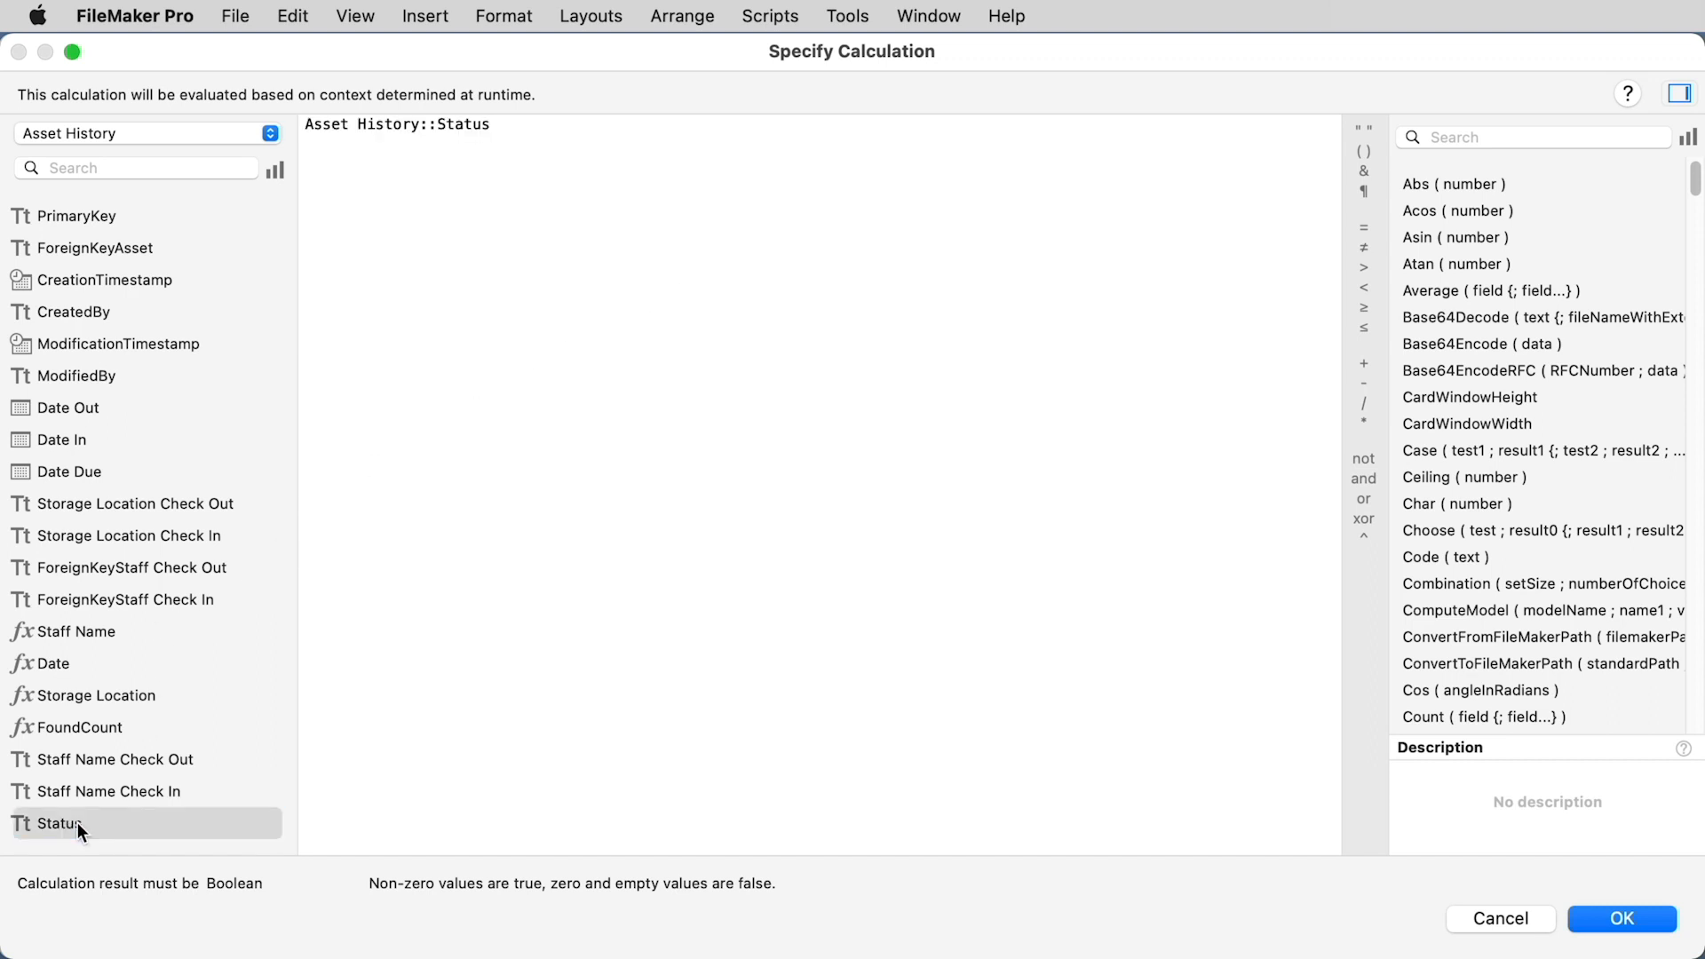
text(="Checked Out")
click(1632, 920)
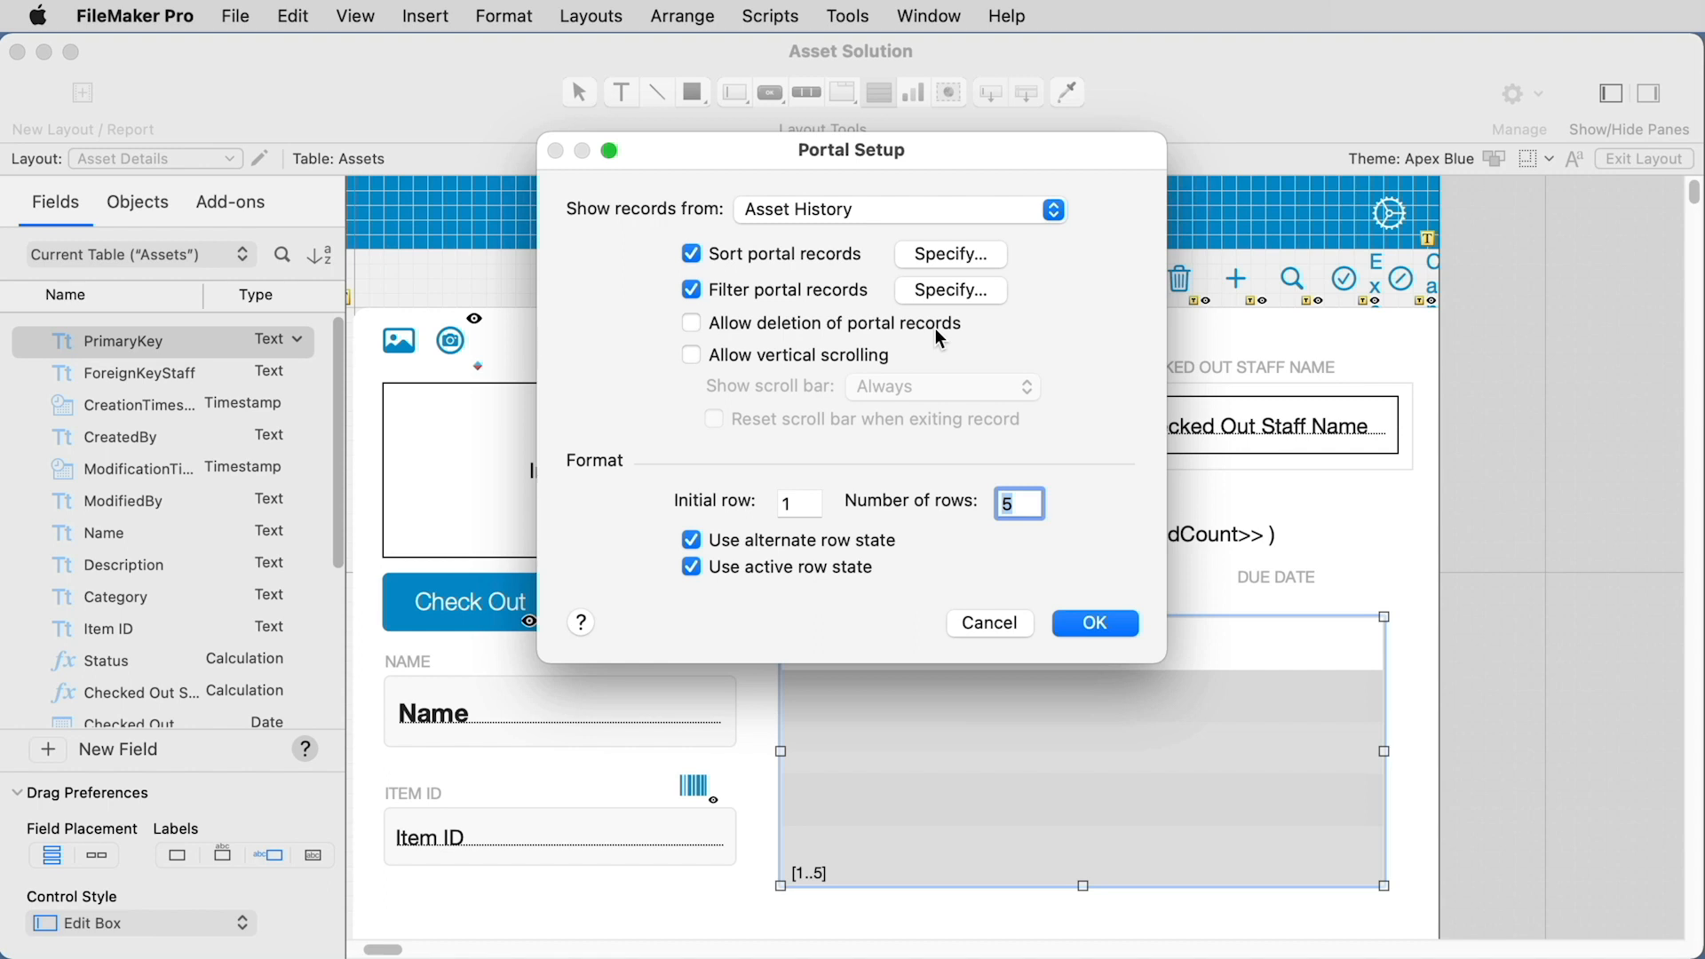
Step: Allow vertical scrolling in the portal and confirm the portal setup
click(692, 355)
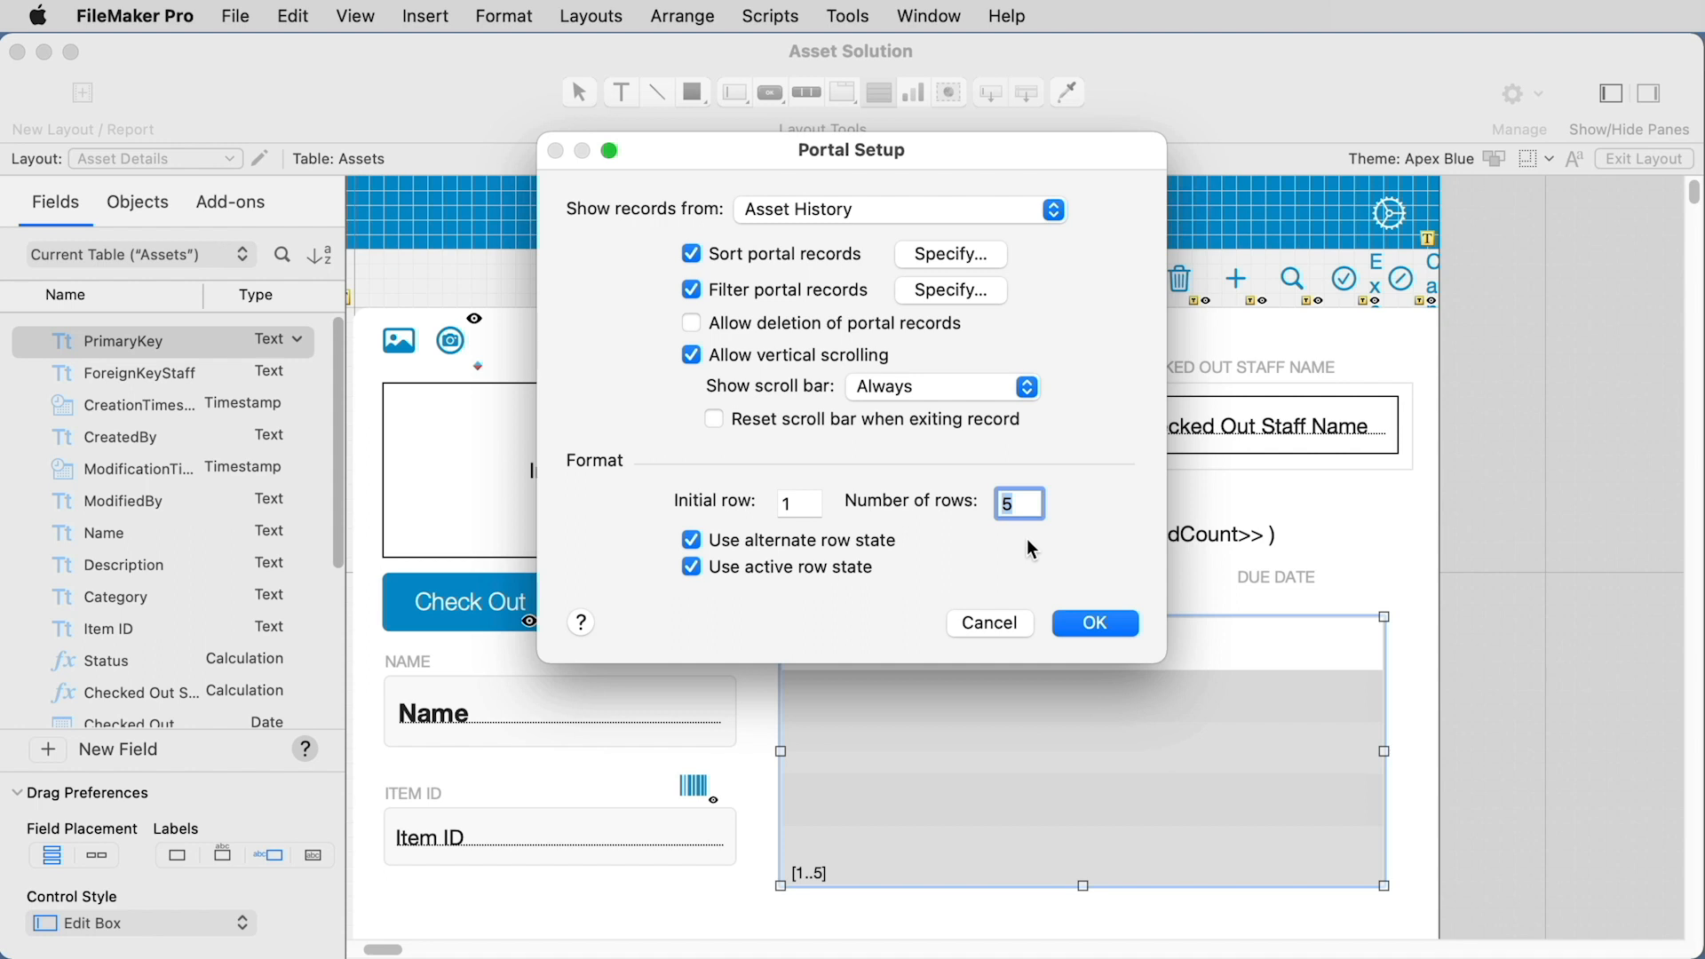
click(1106, 622)
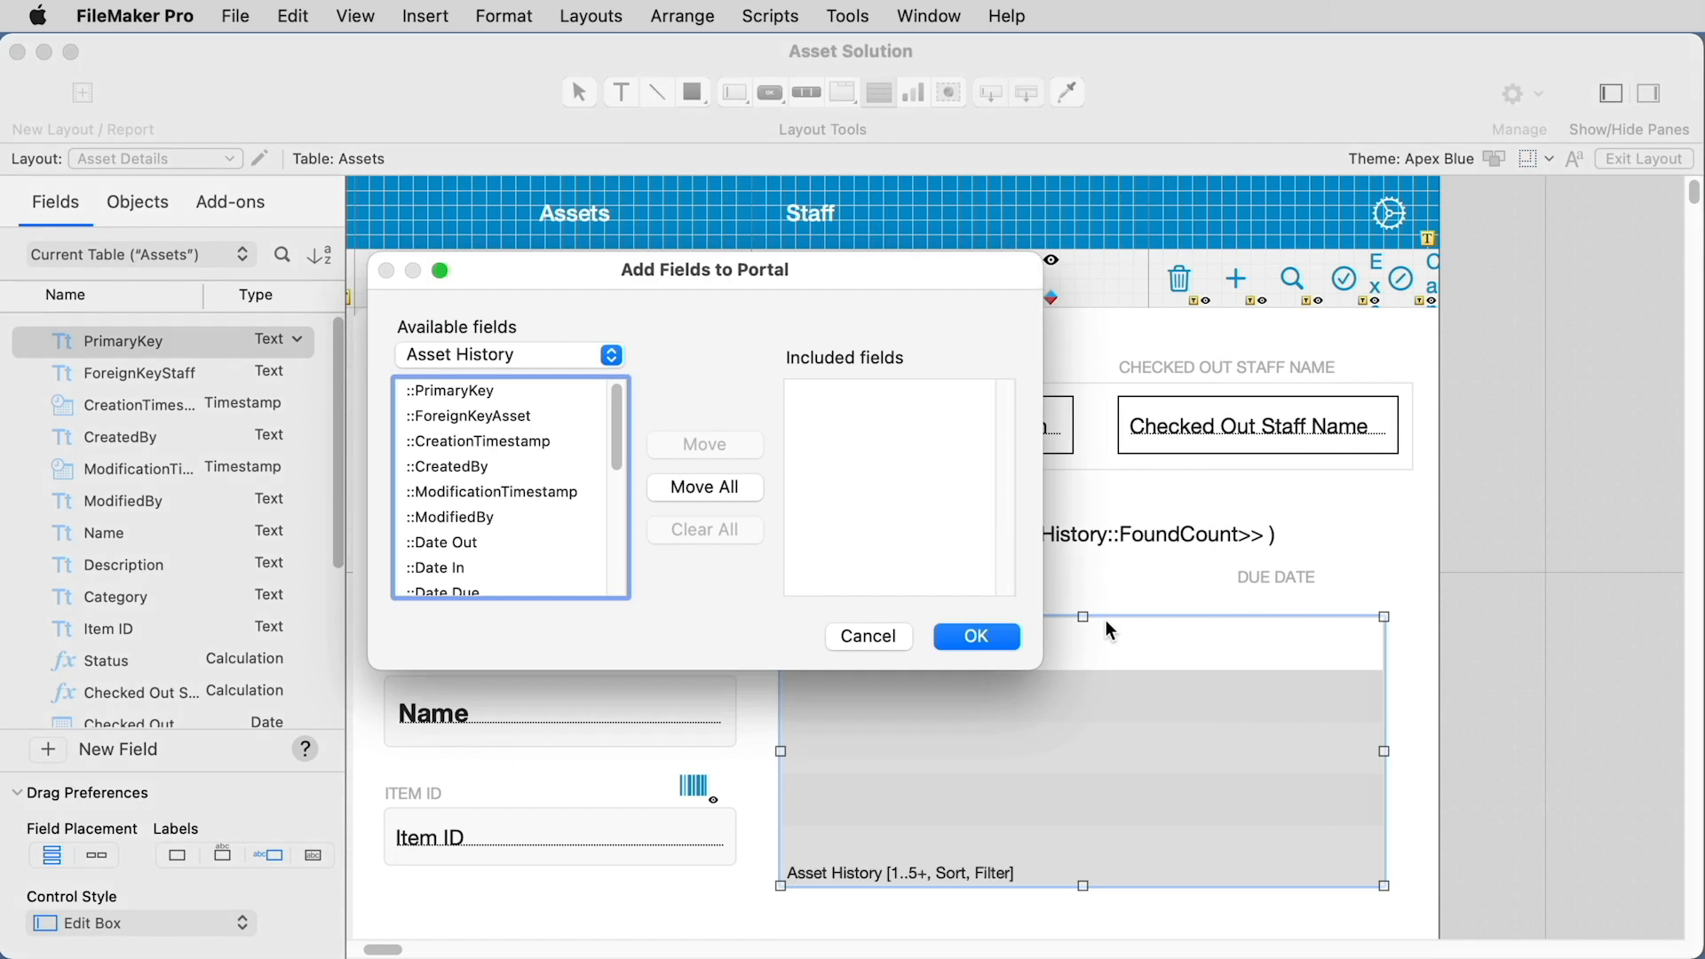
Step: Add the Asset History fields Date, Staff Name and Date Due to the portal
scroll(537, 586, down, 5)
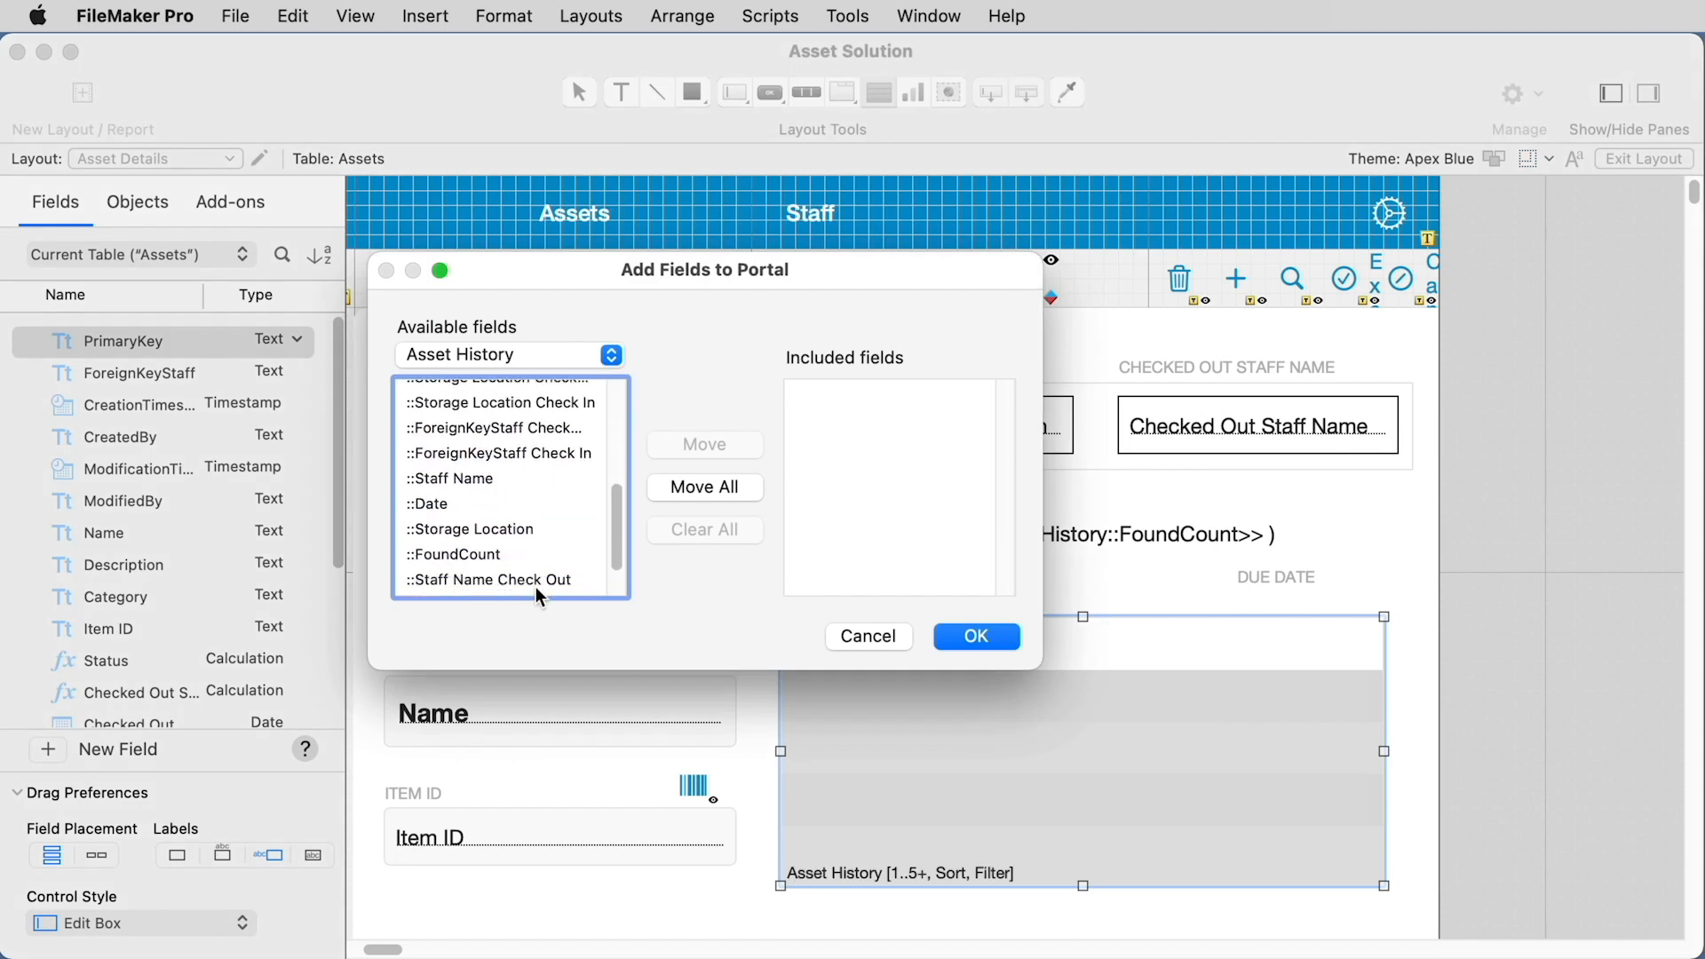
double_click(435, 496)
double_click(454, 472)
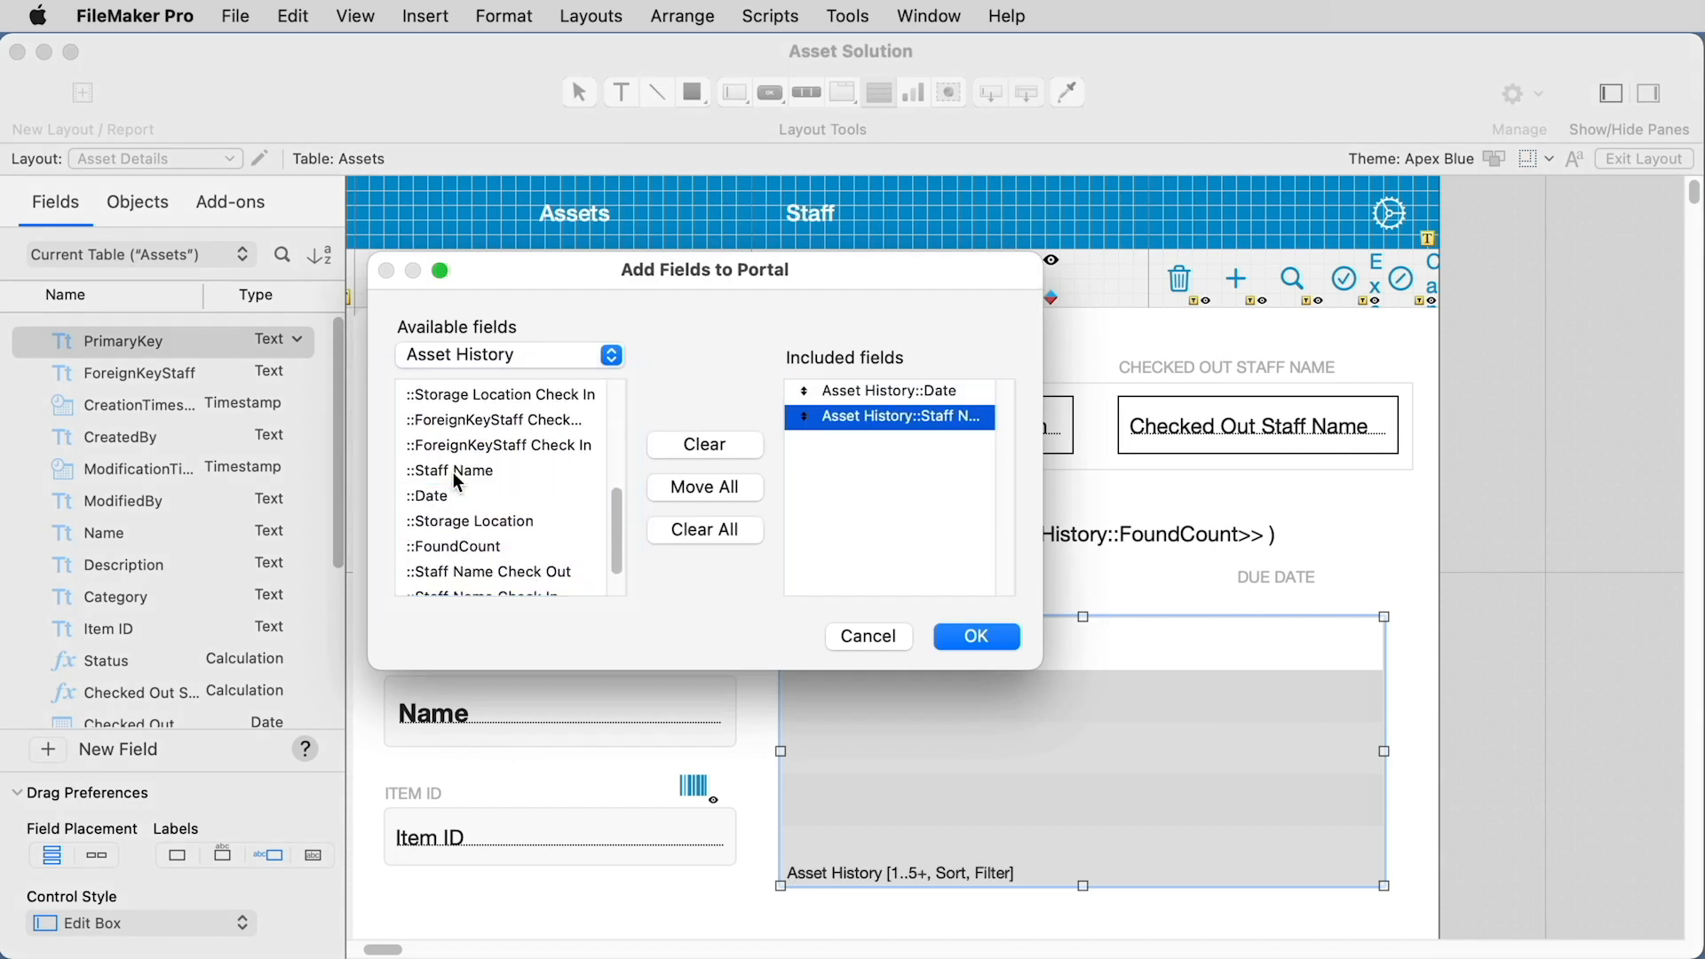
scroll(462, 489, down, 1)
scroll(471, 515, up, 5)
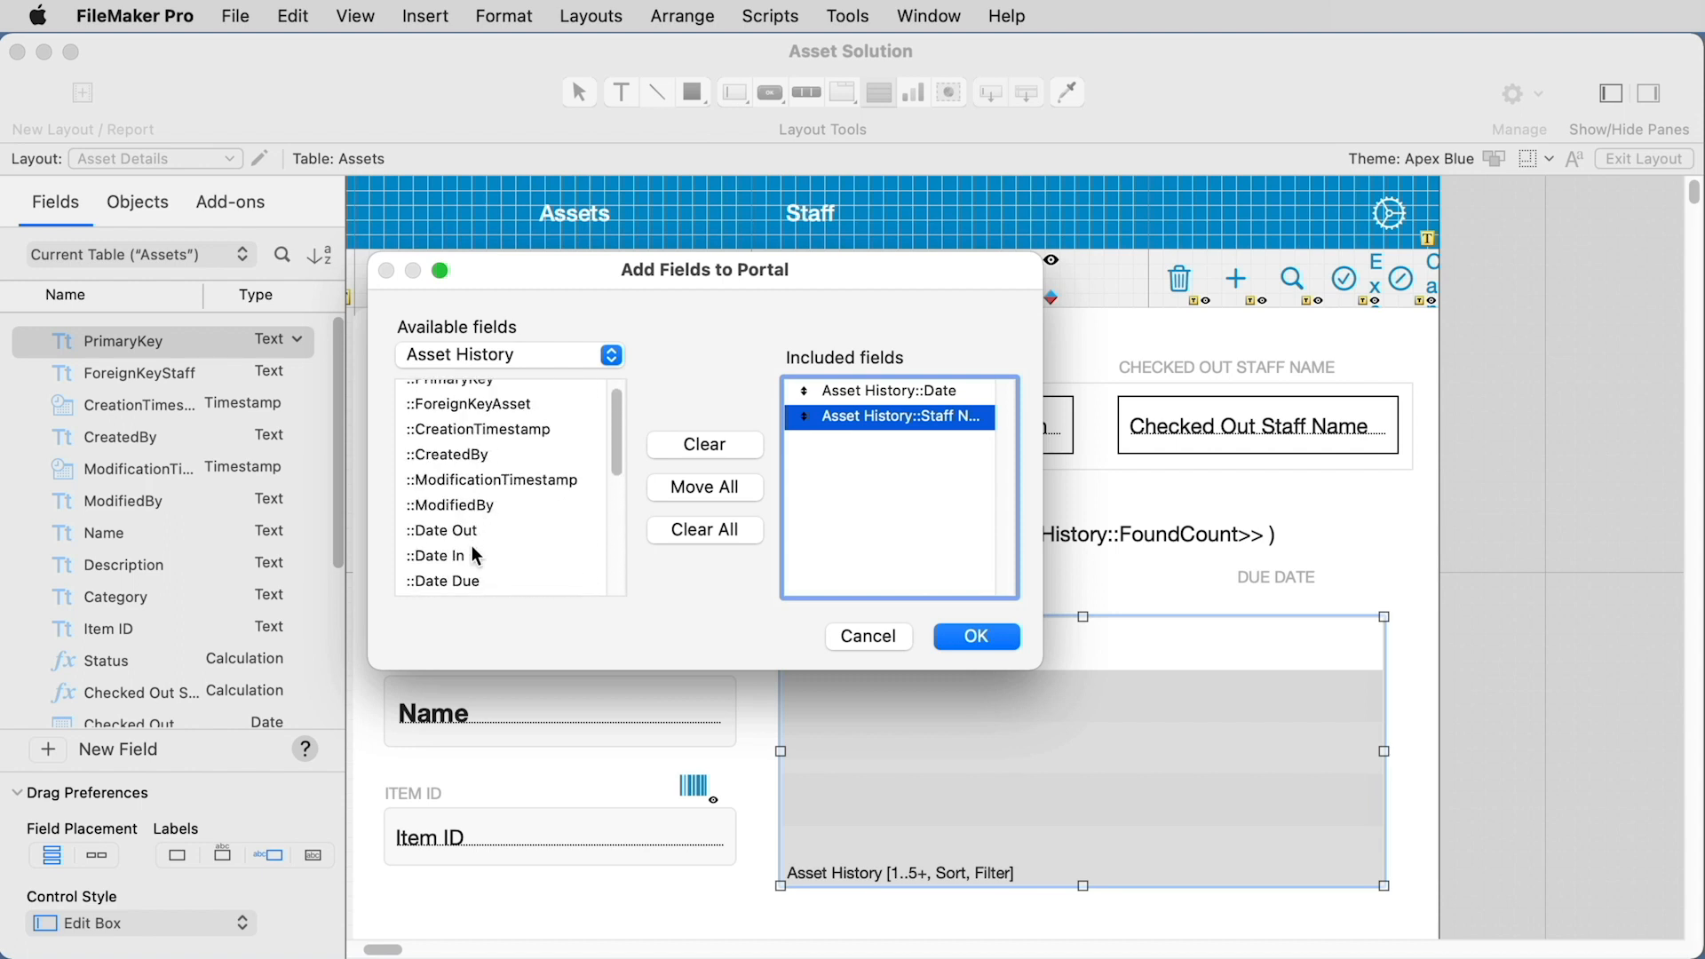
double_click(469, 581)
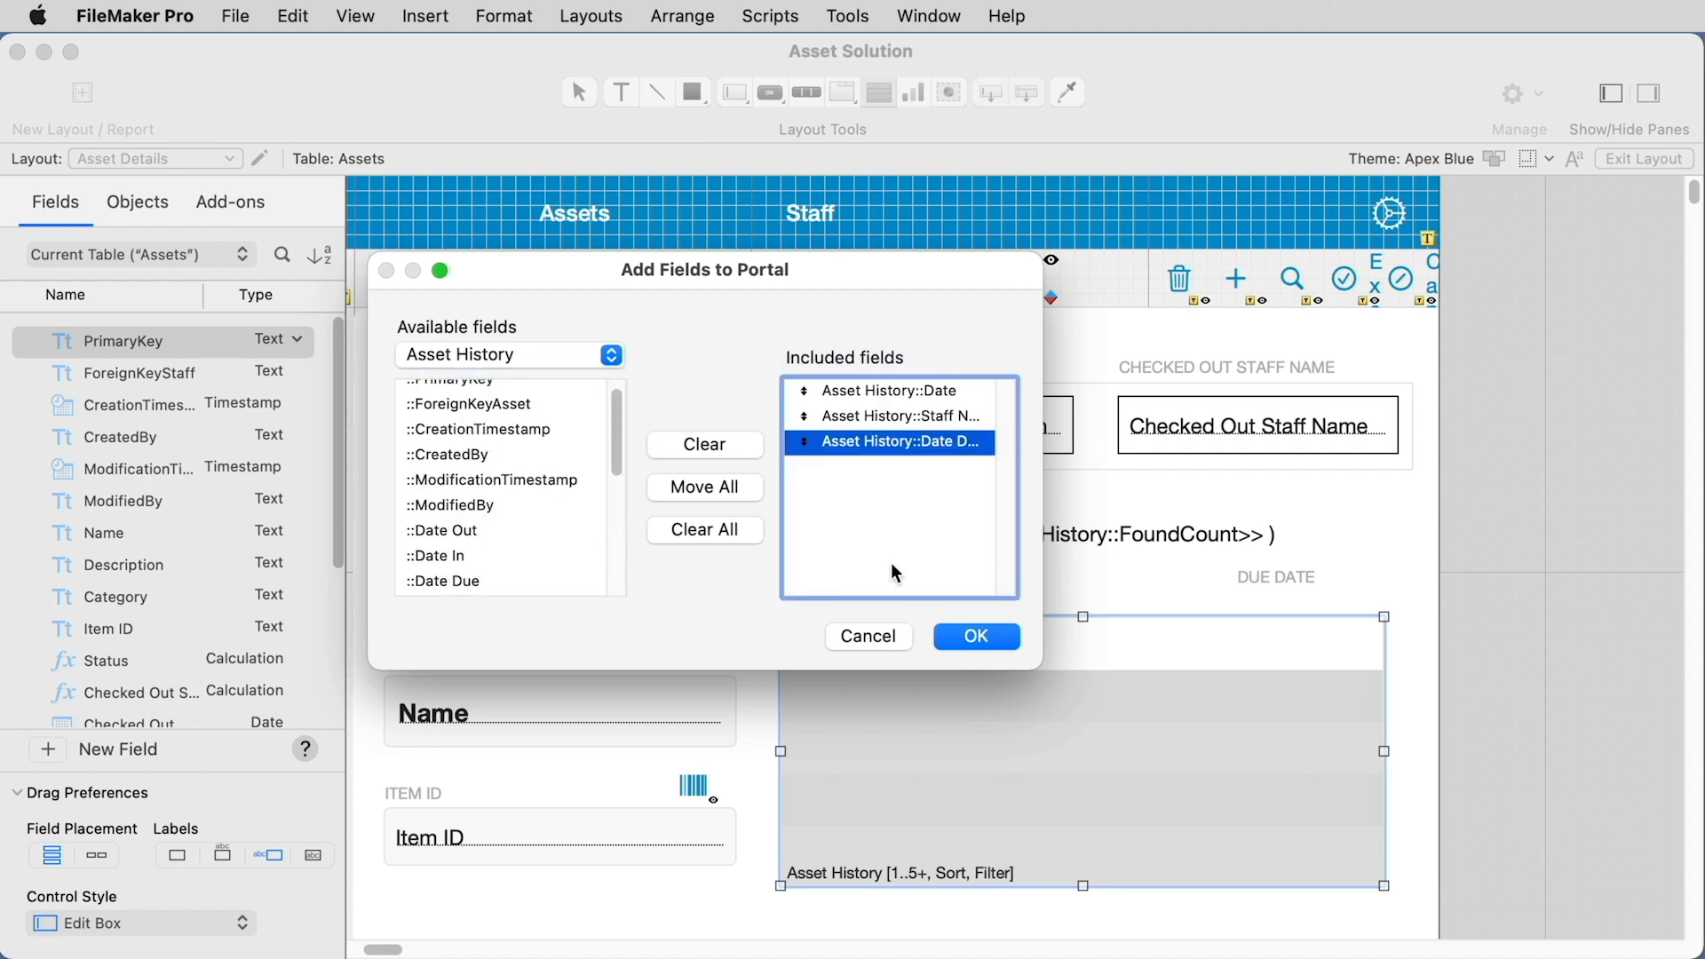
click(573, 358)
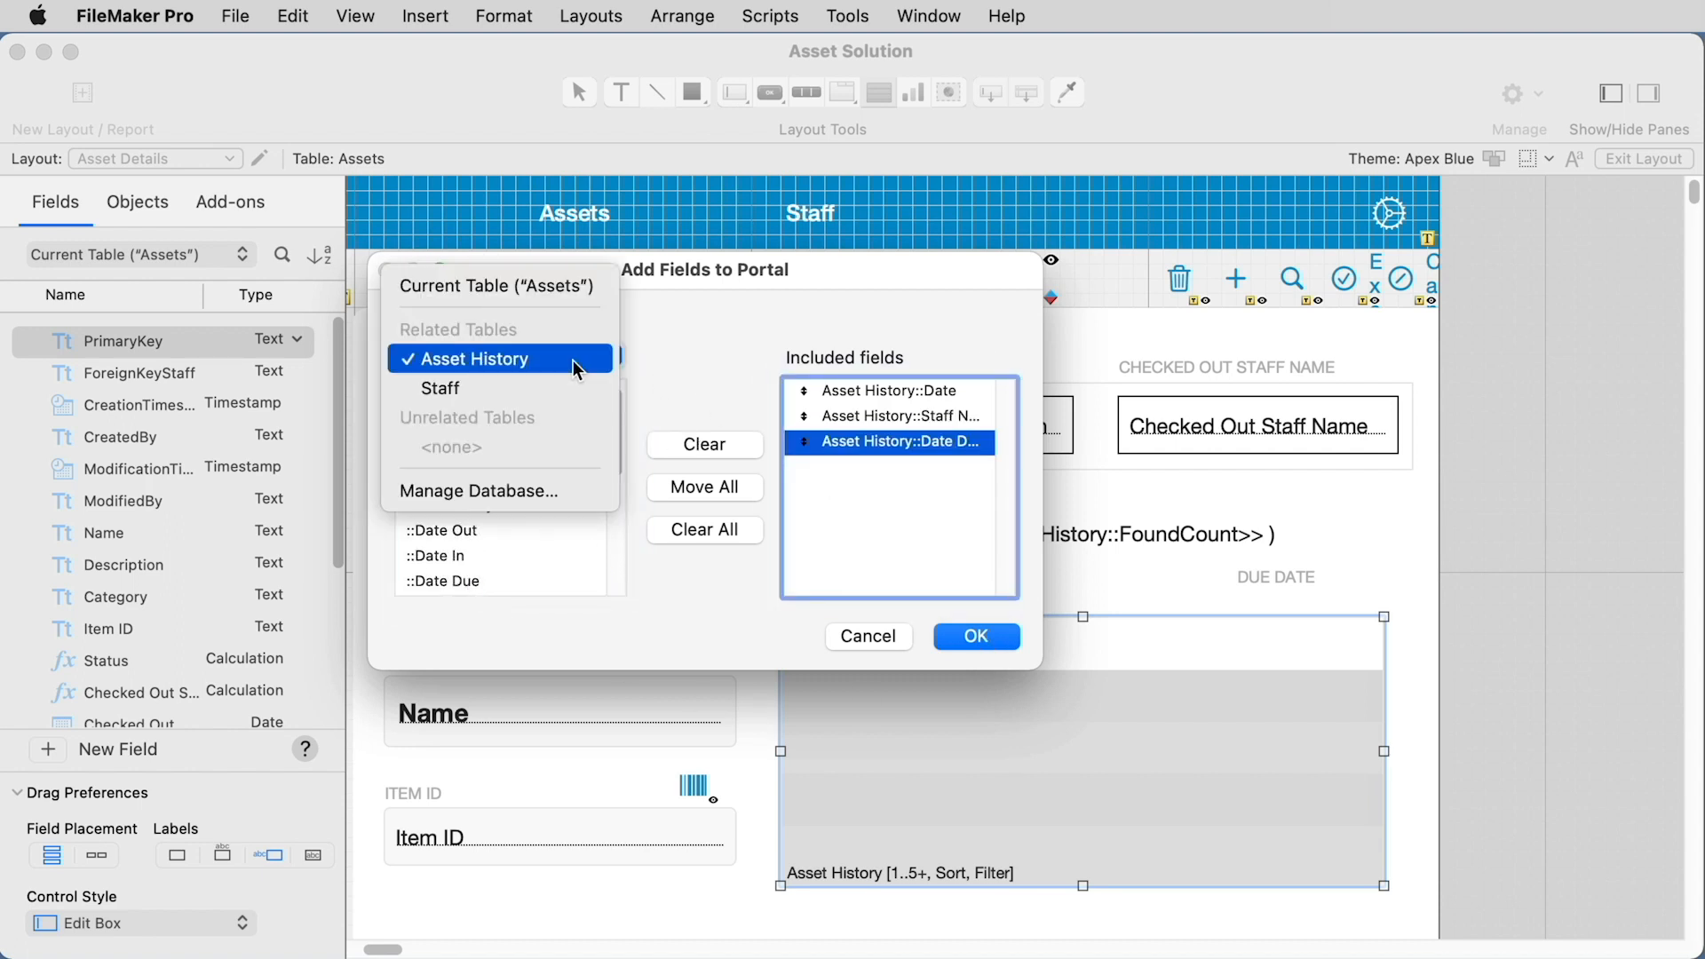
click(653, 355)
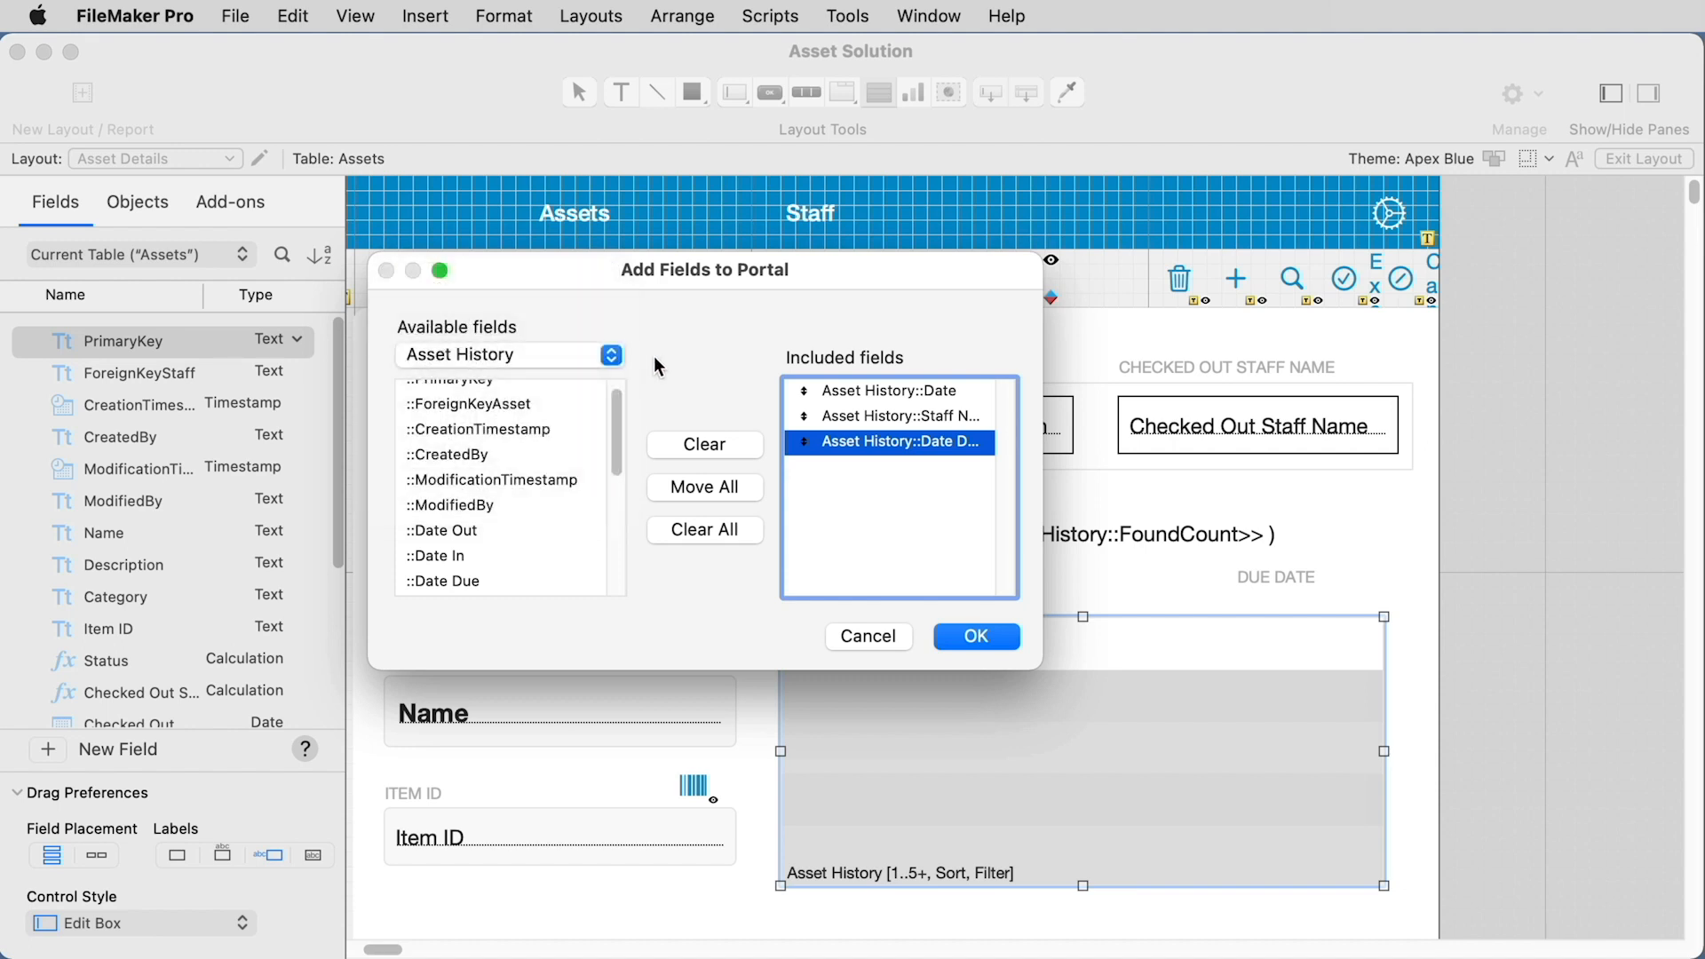
click(977, 637)
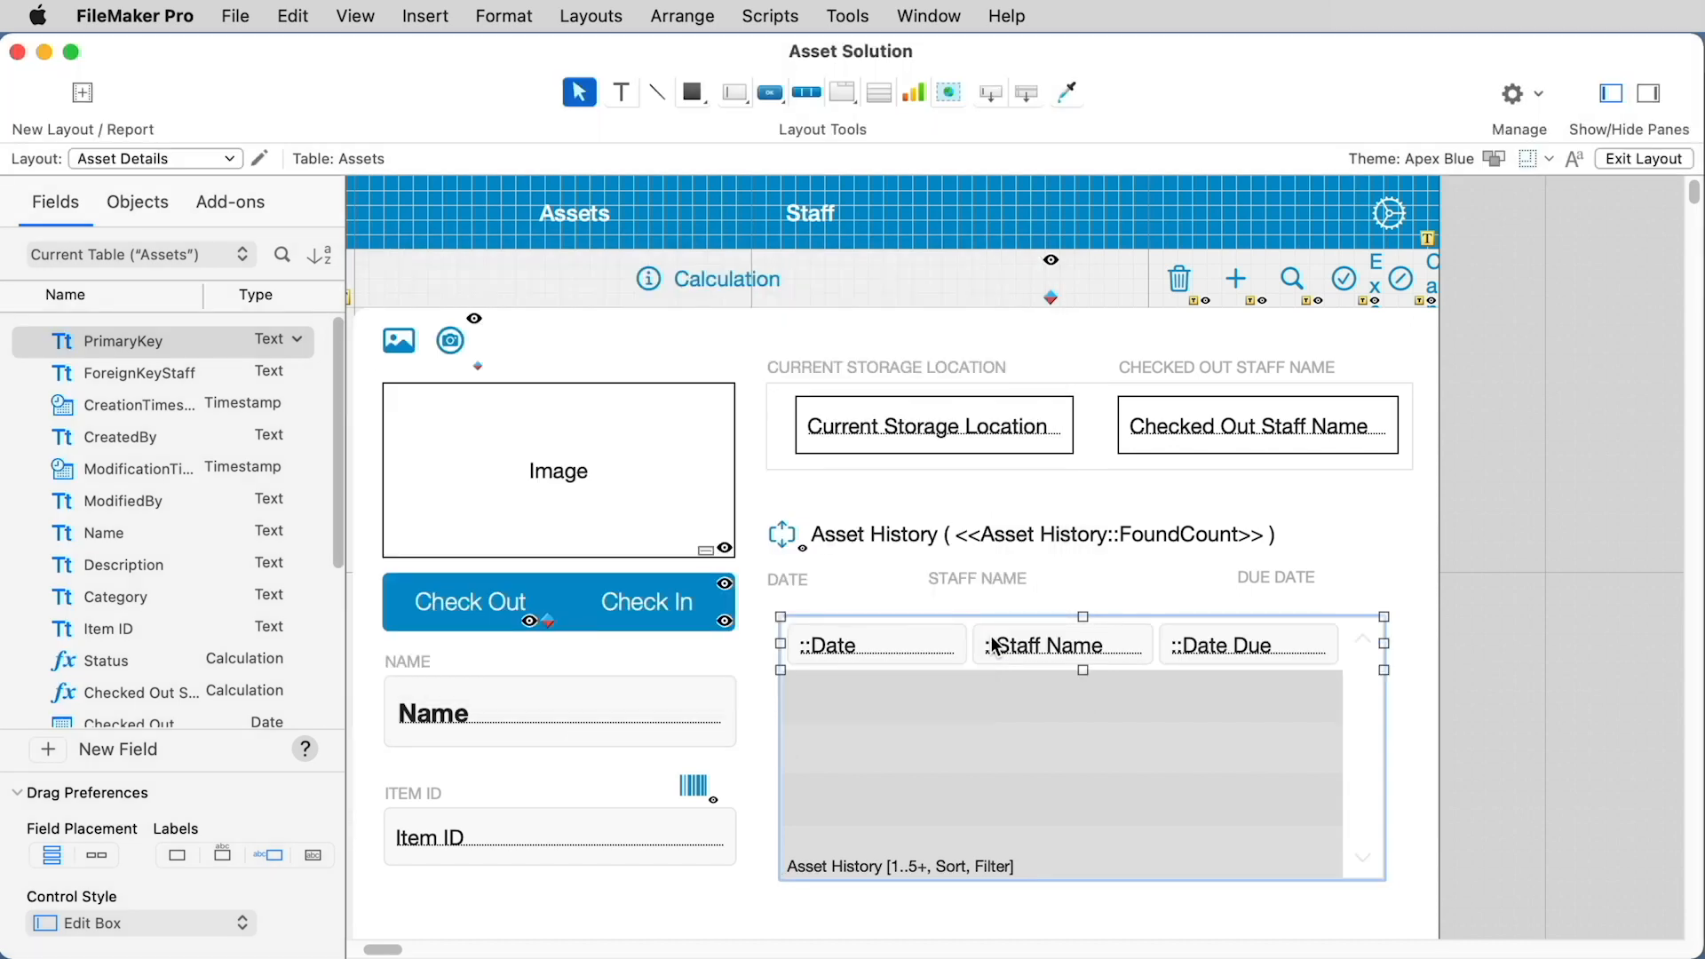
Step: Reopen the portal's setup and remove the portal filter
double_click(947, 721)
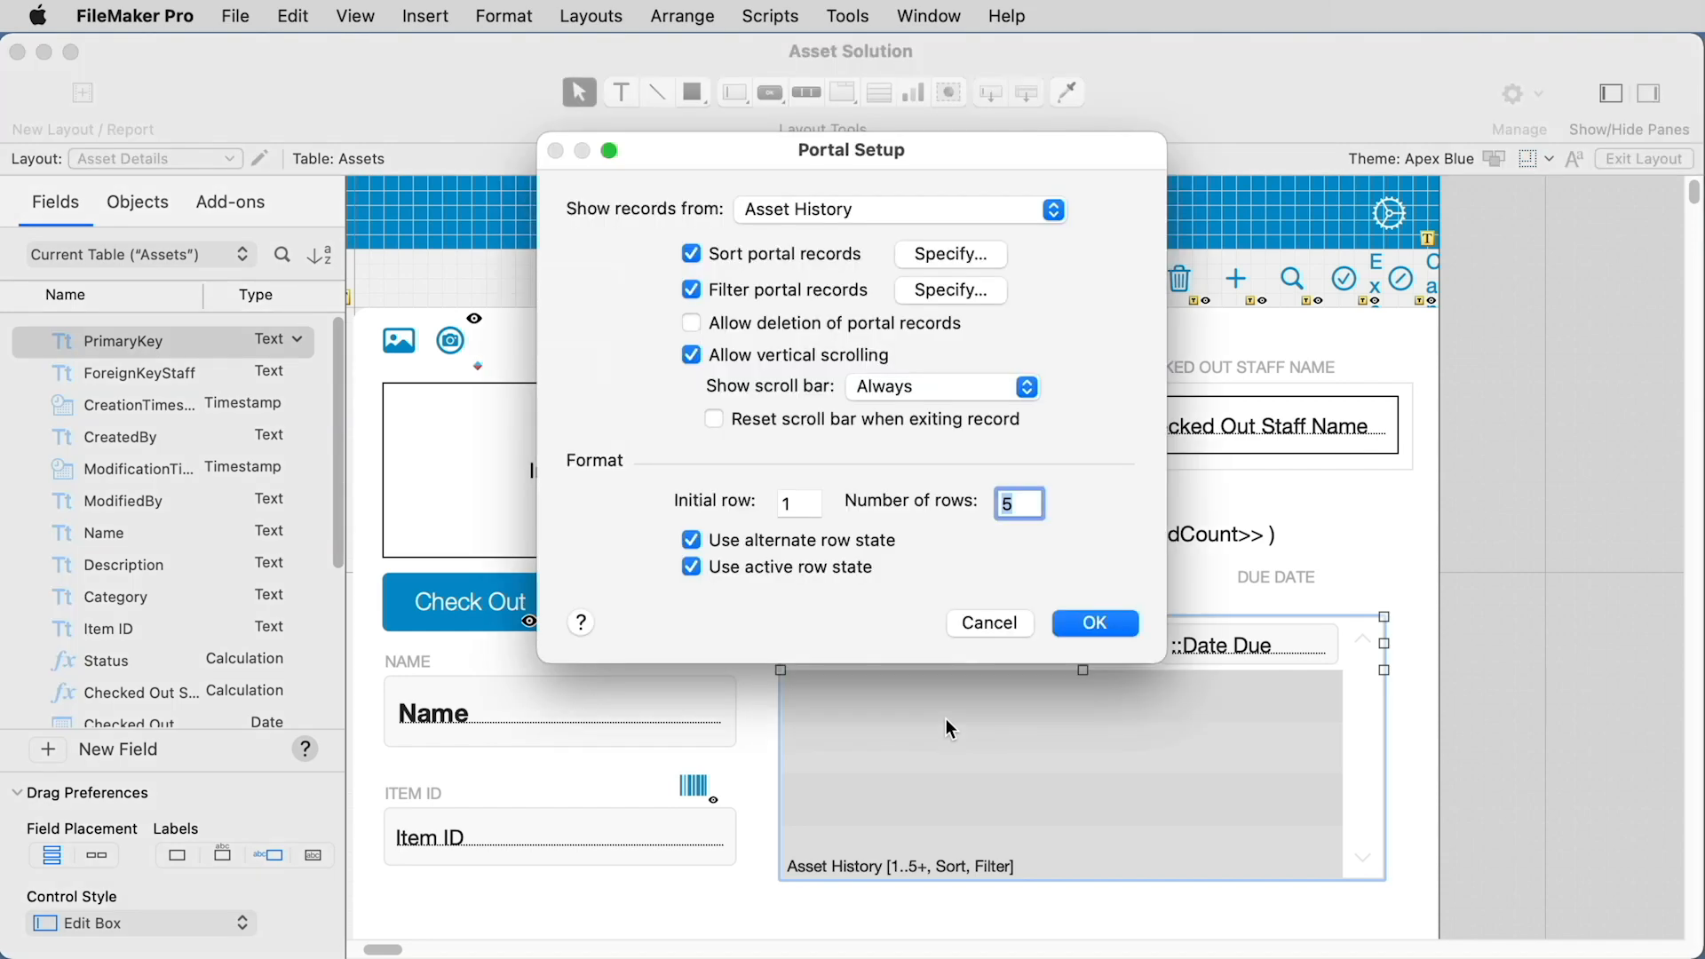
click(1102, 623)
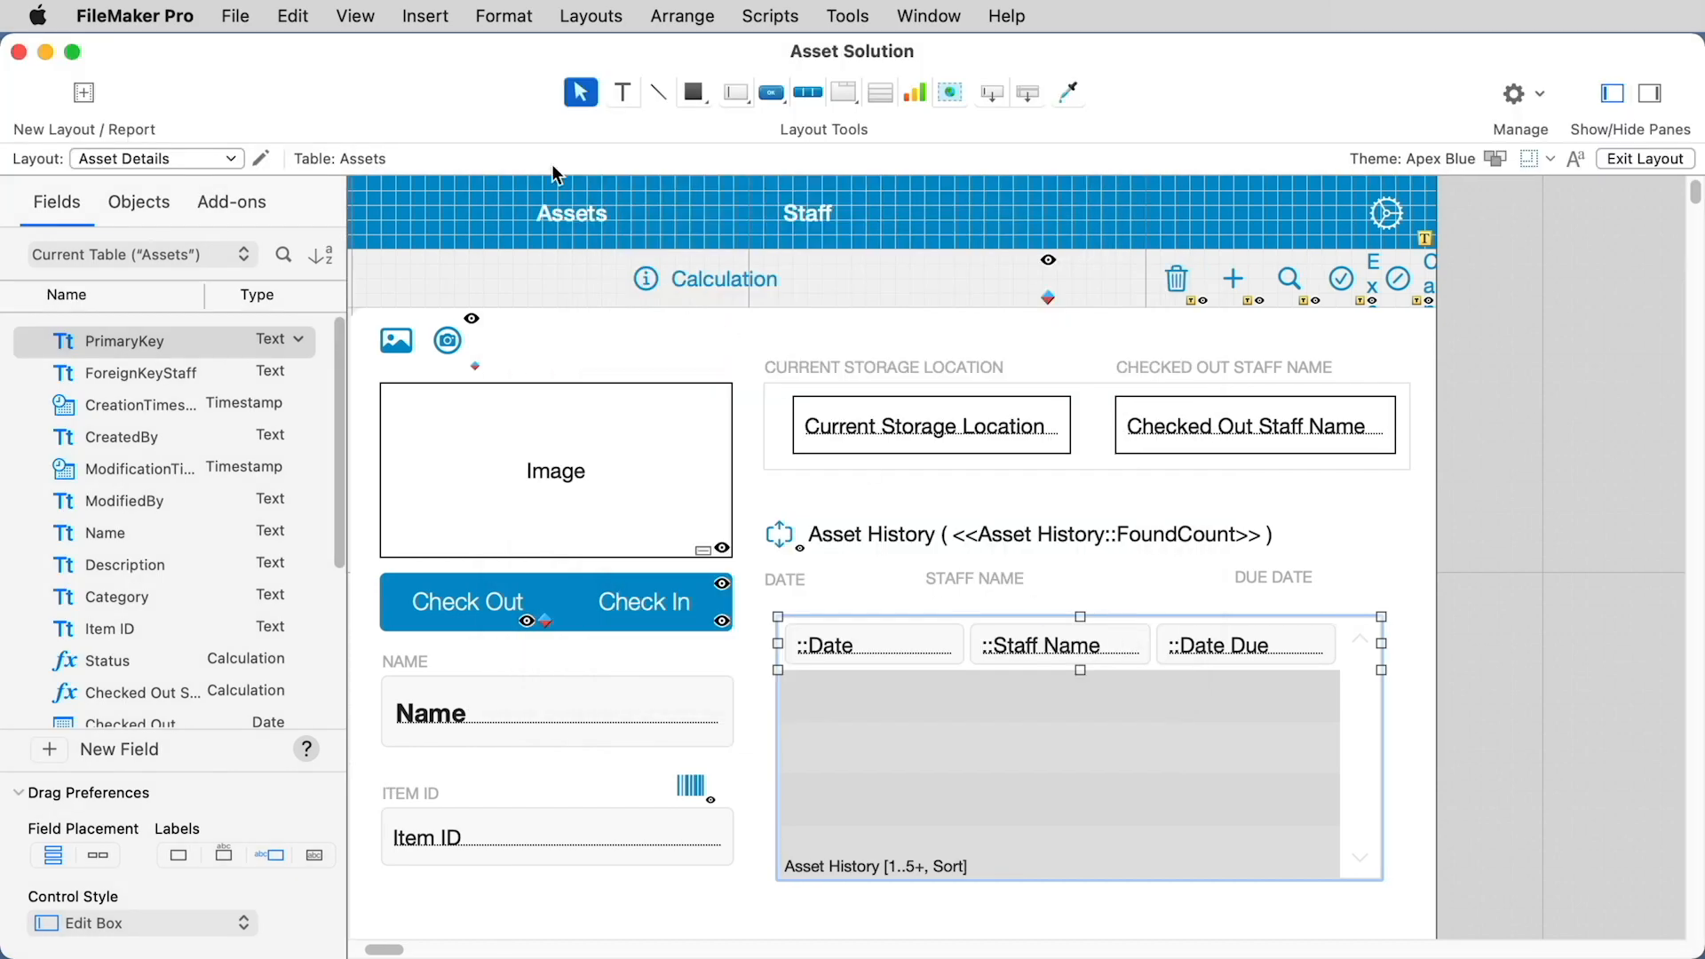
Step: Switch to Browse mode and step through several asset records to check the Asset History portal
click(354, 15)
click(386, 57)
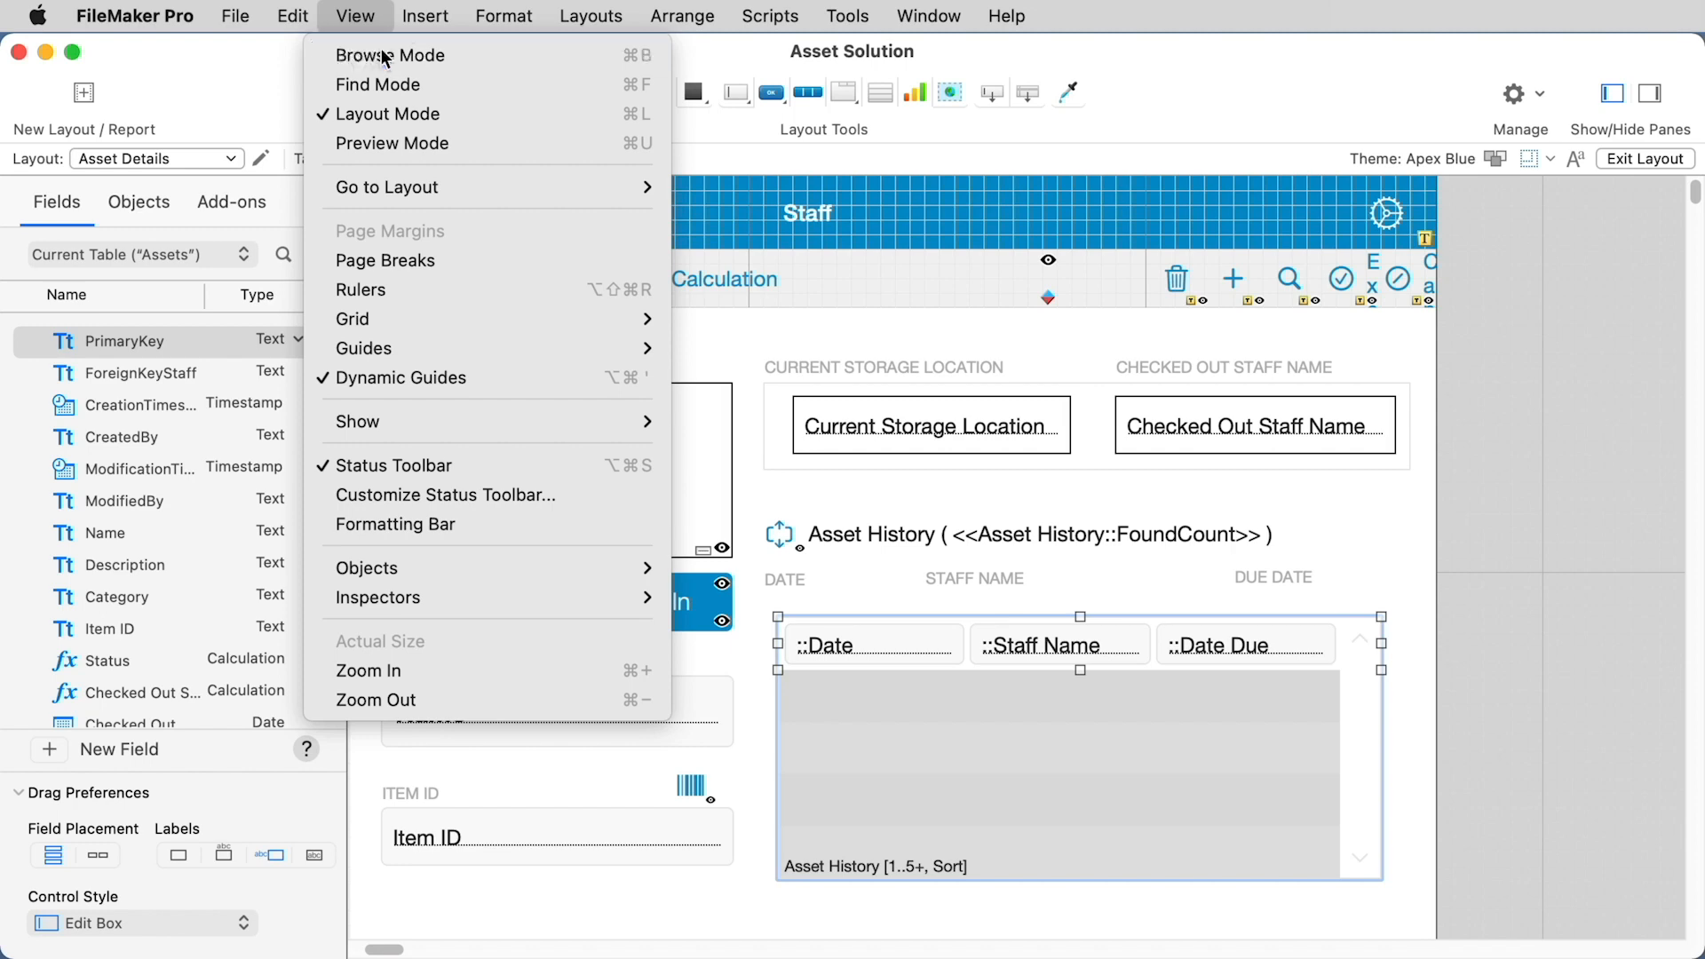
click(1101, 381)
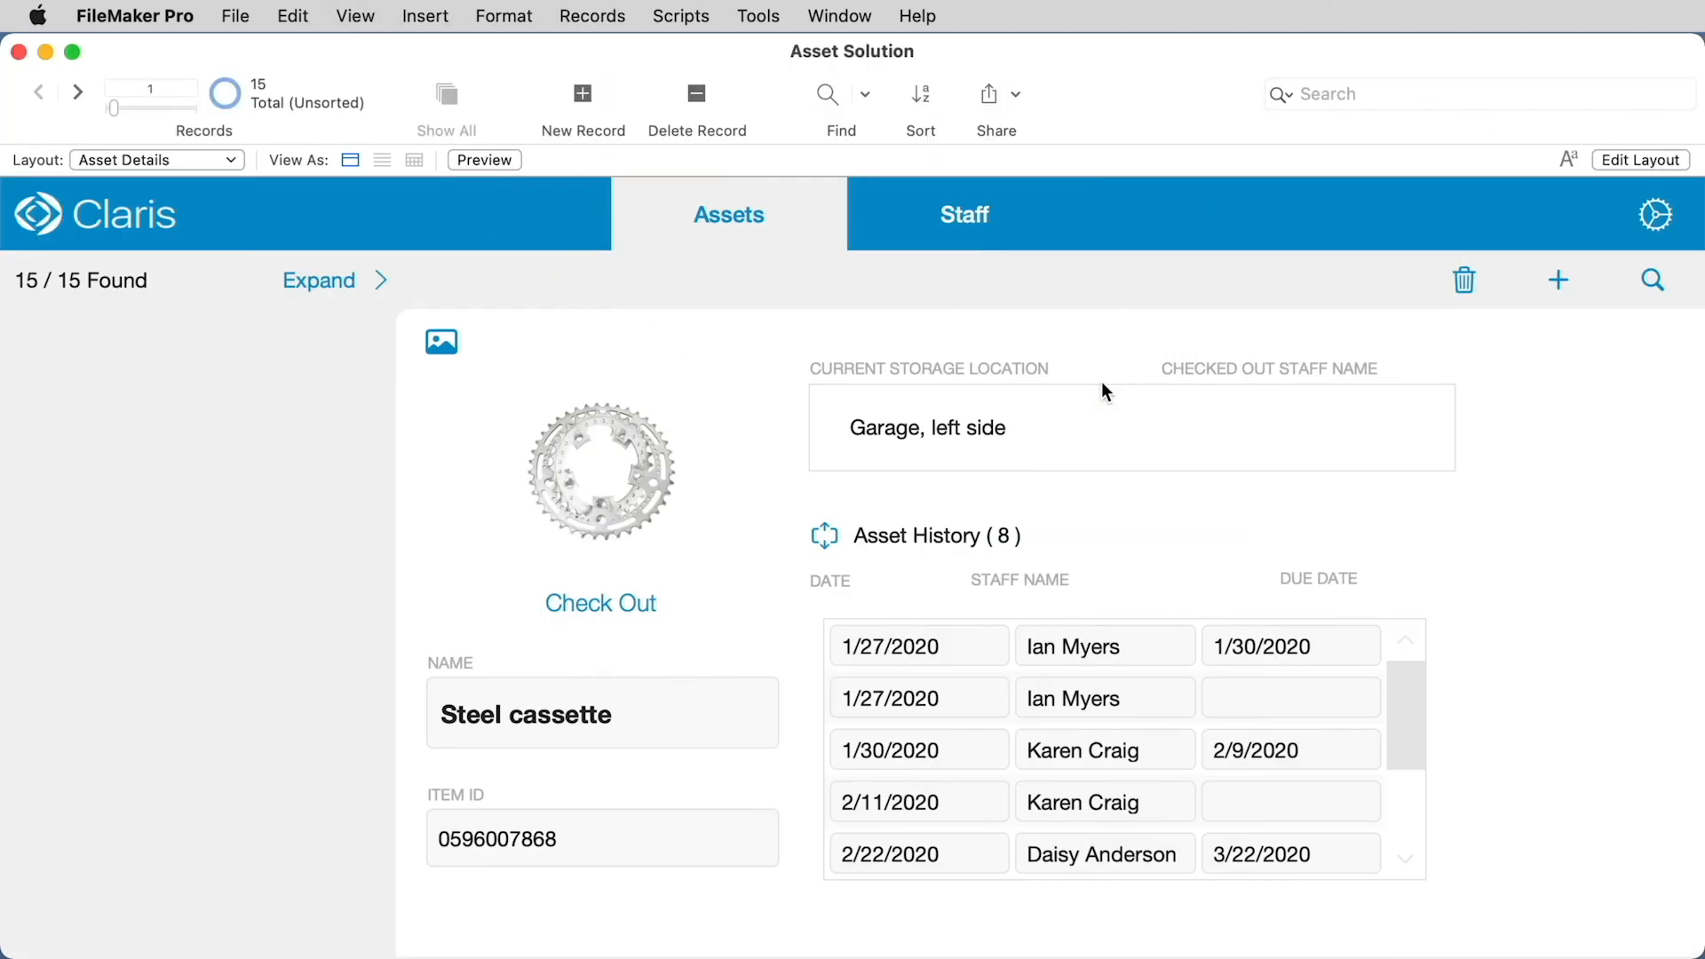
click(78, 91)
click(78, 92)
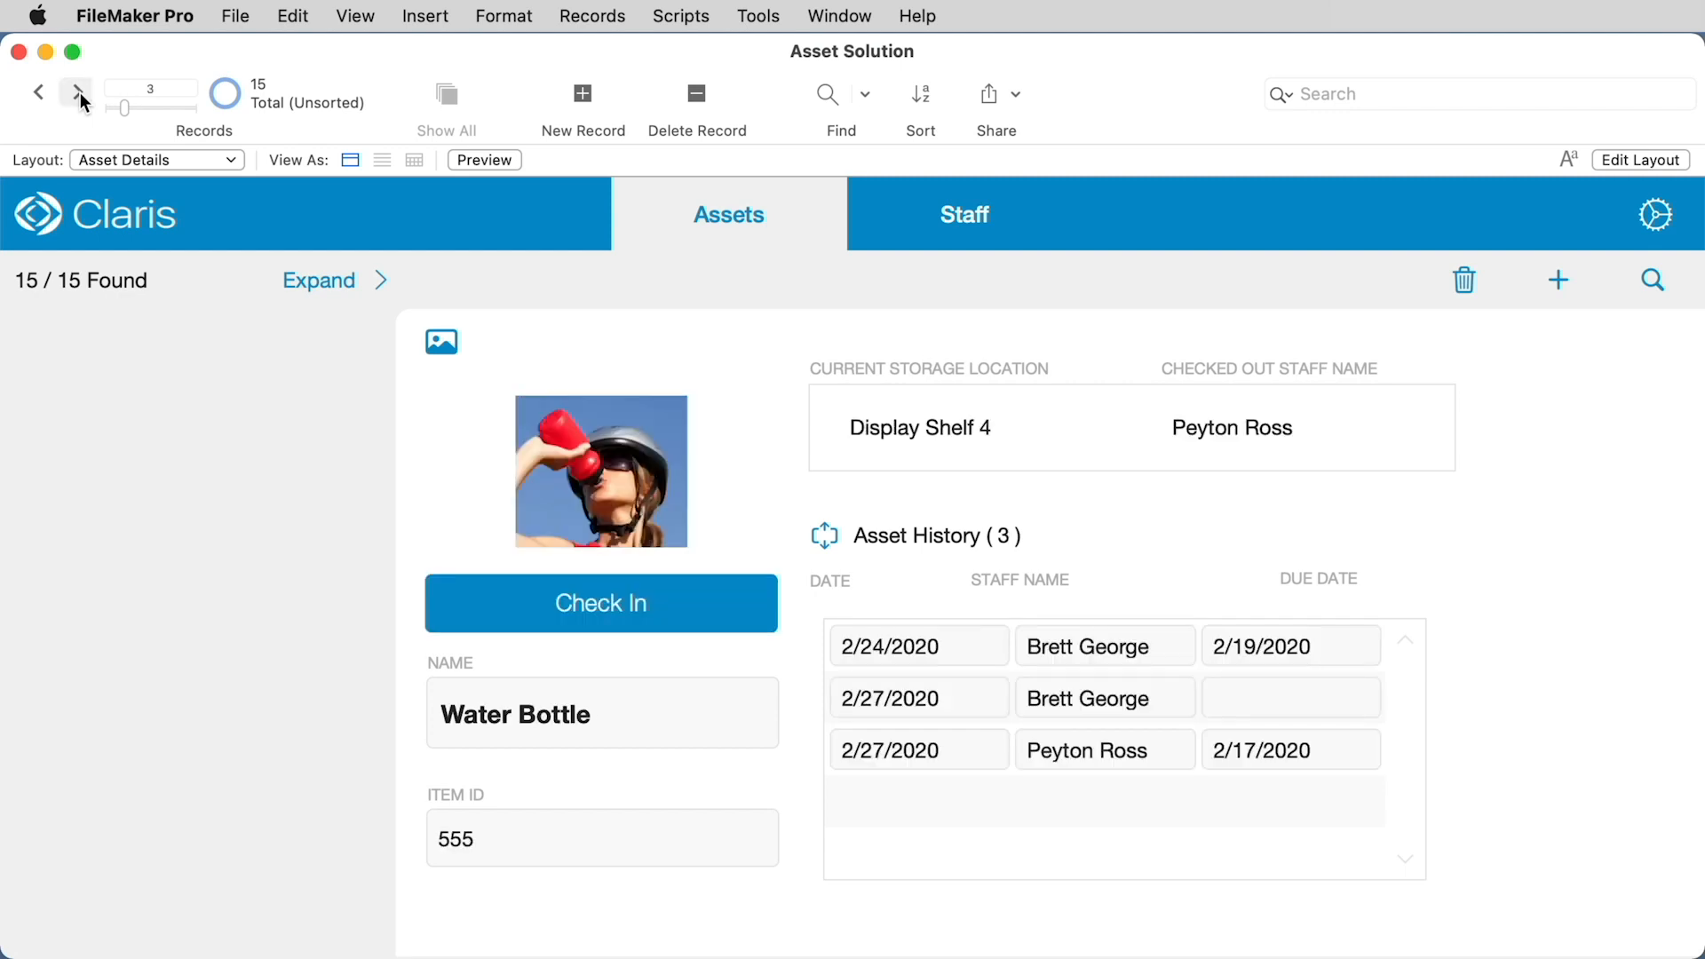
click(78, 91)
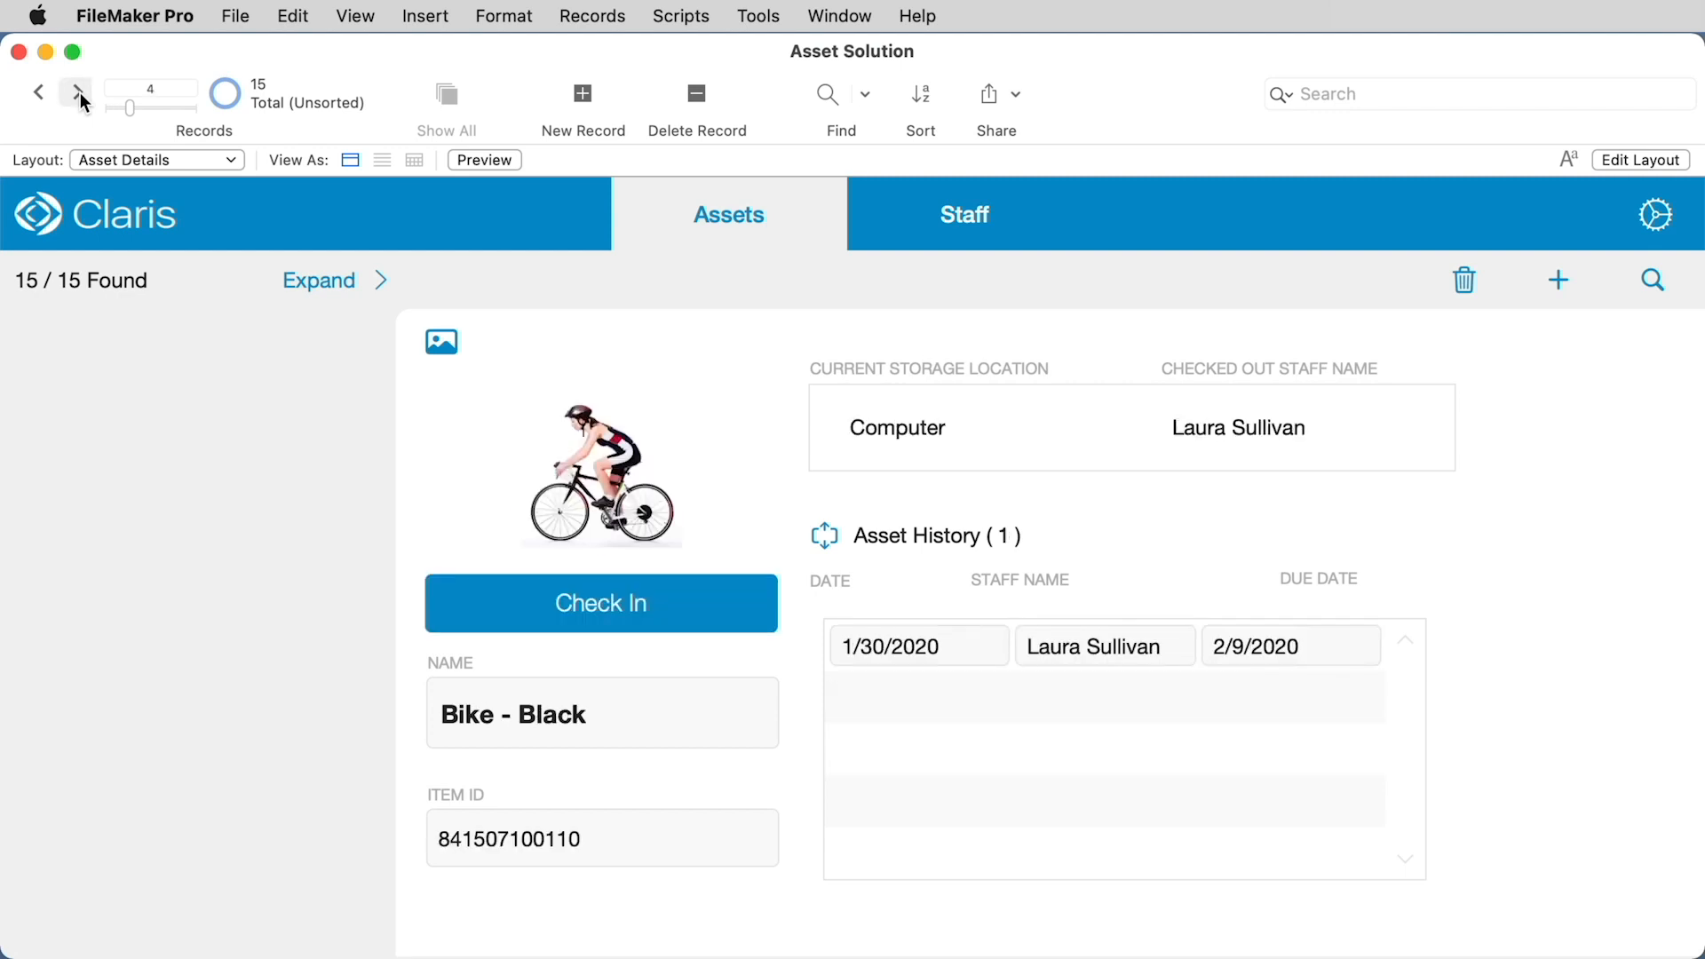
click(80, 92)
click(39, 92)
click(39, 93)
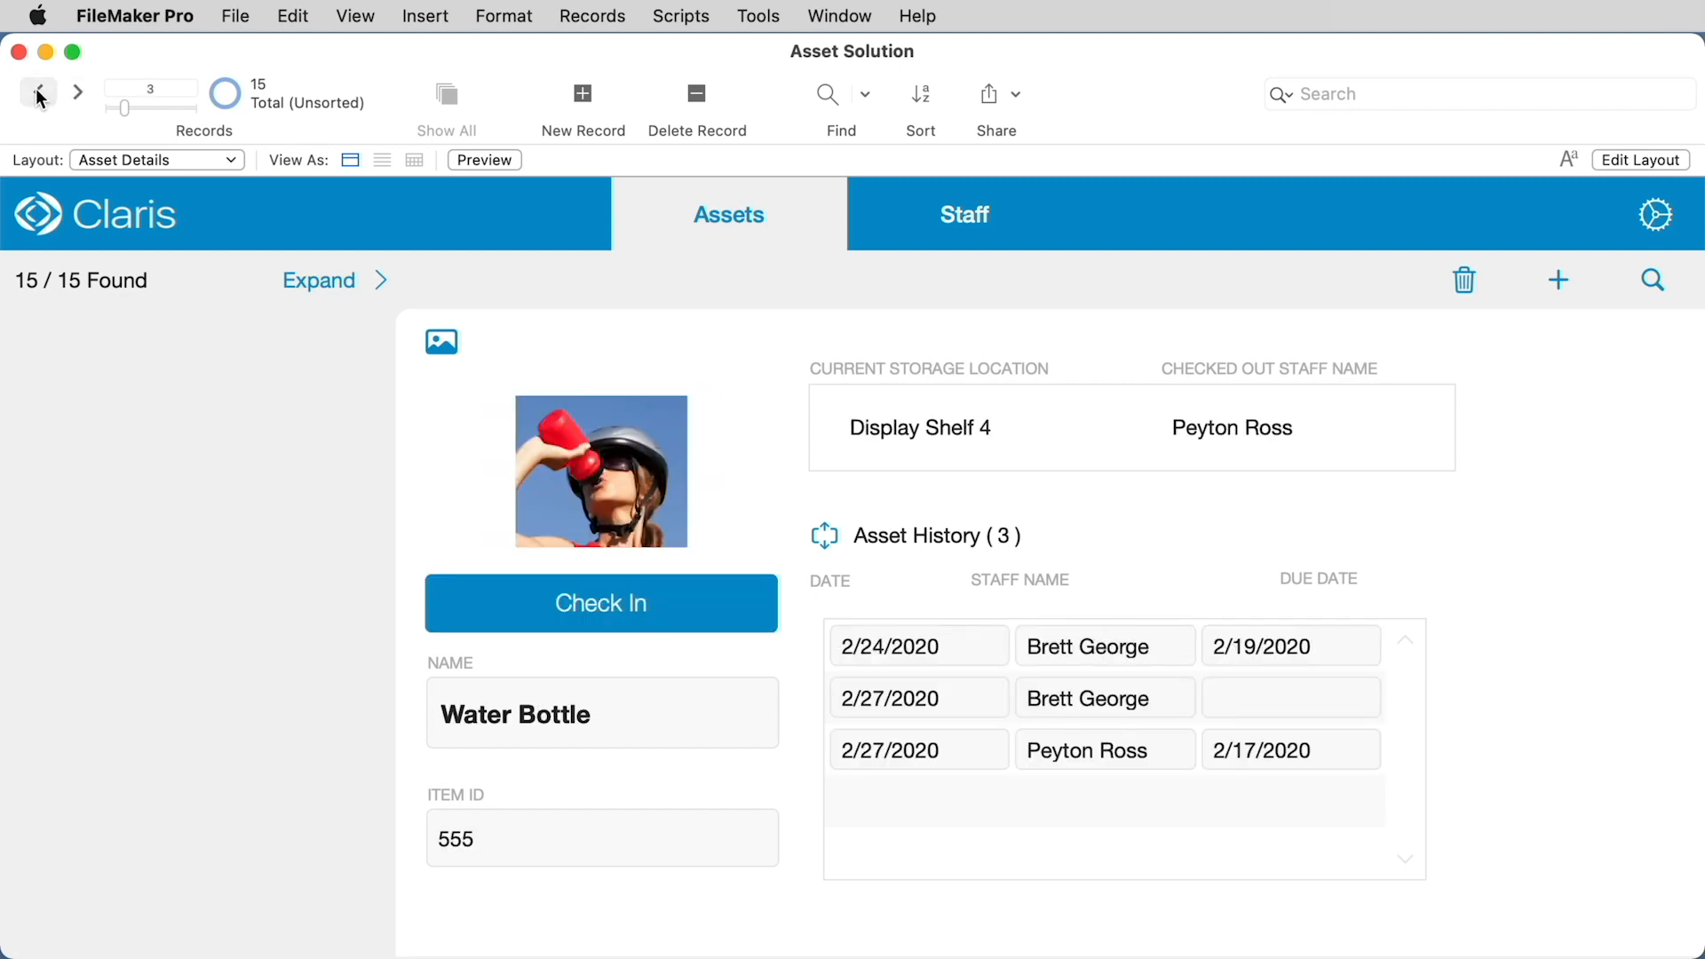
click(39, 93)
click(39, 92)
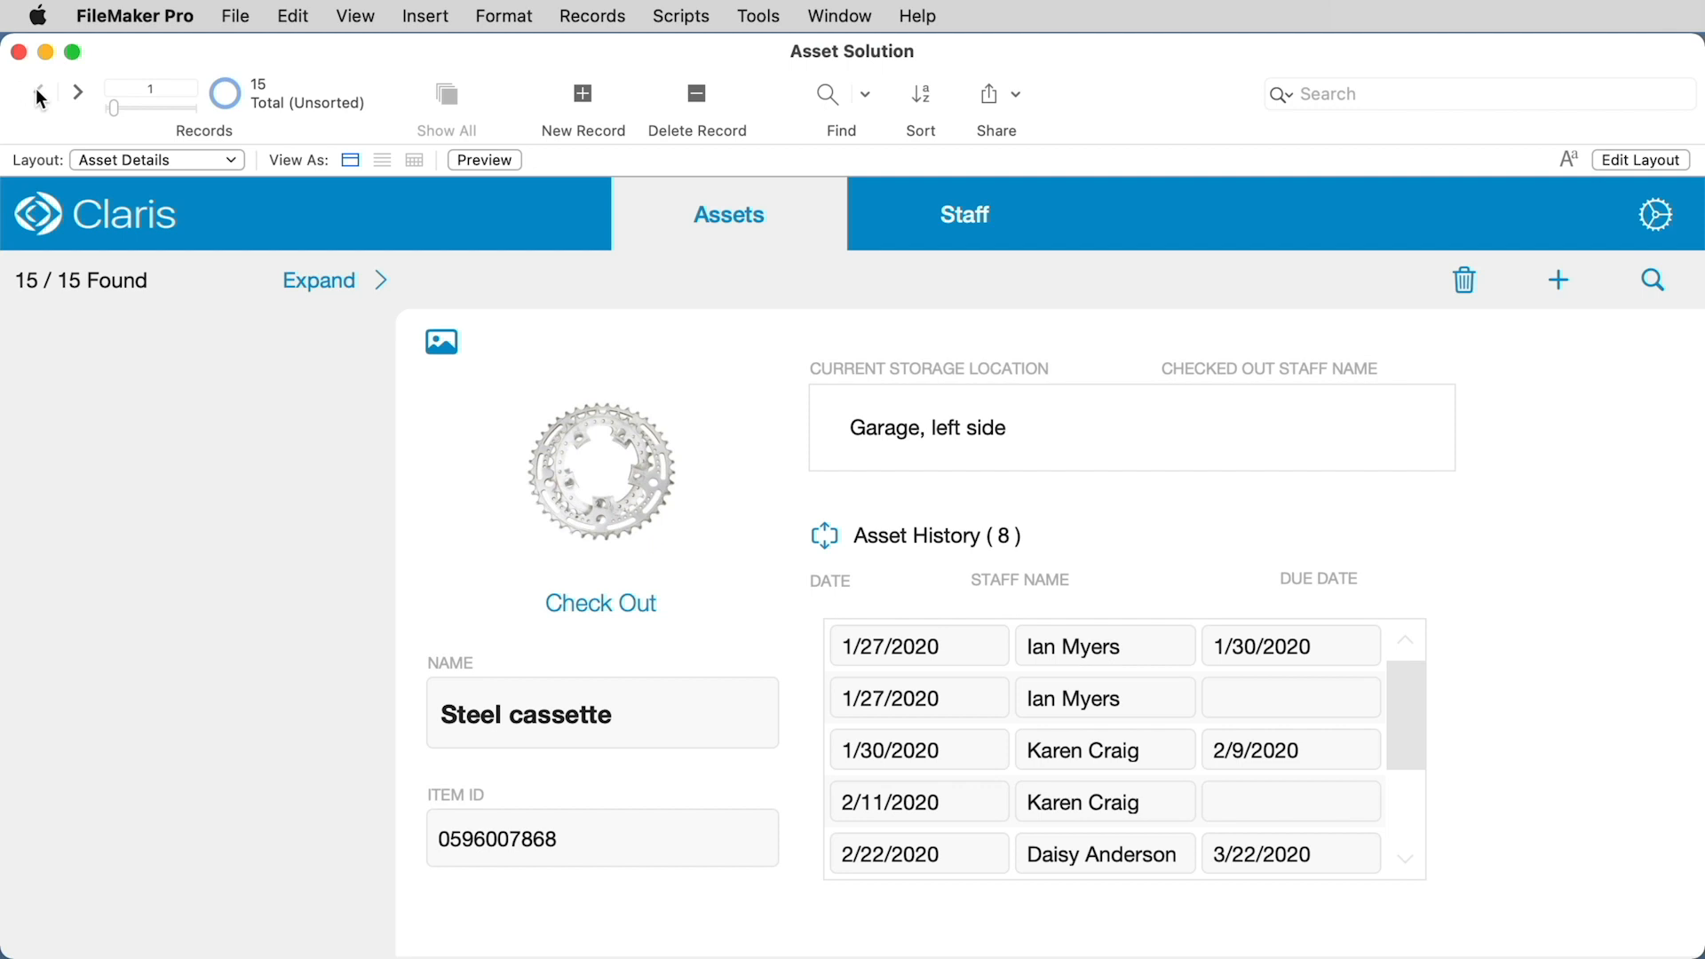
Step: Switch to the Asset List layout to view it, then return to the Asset Details layout
click(146, 163)
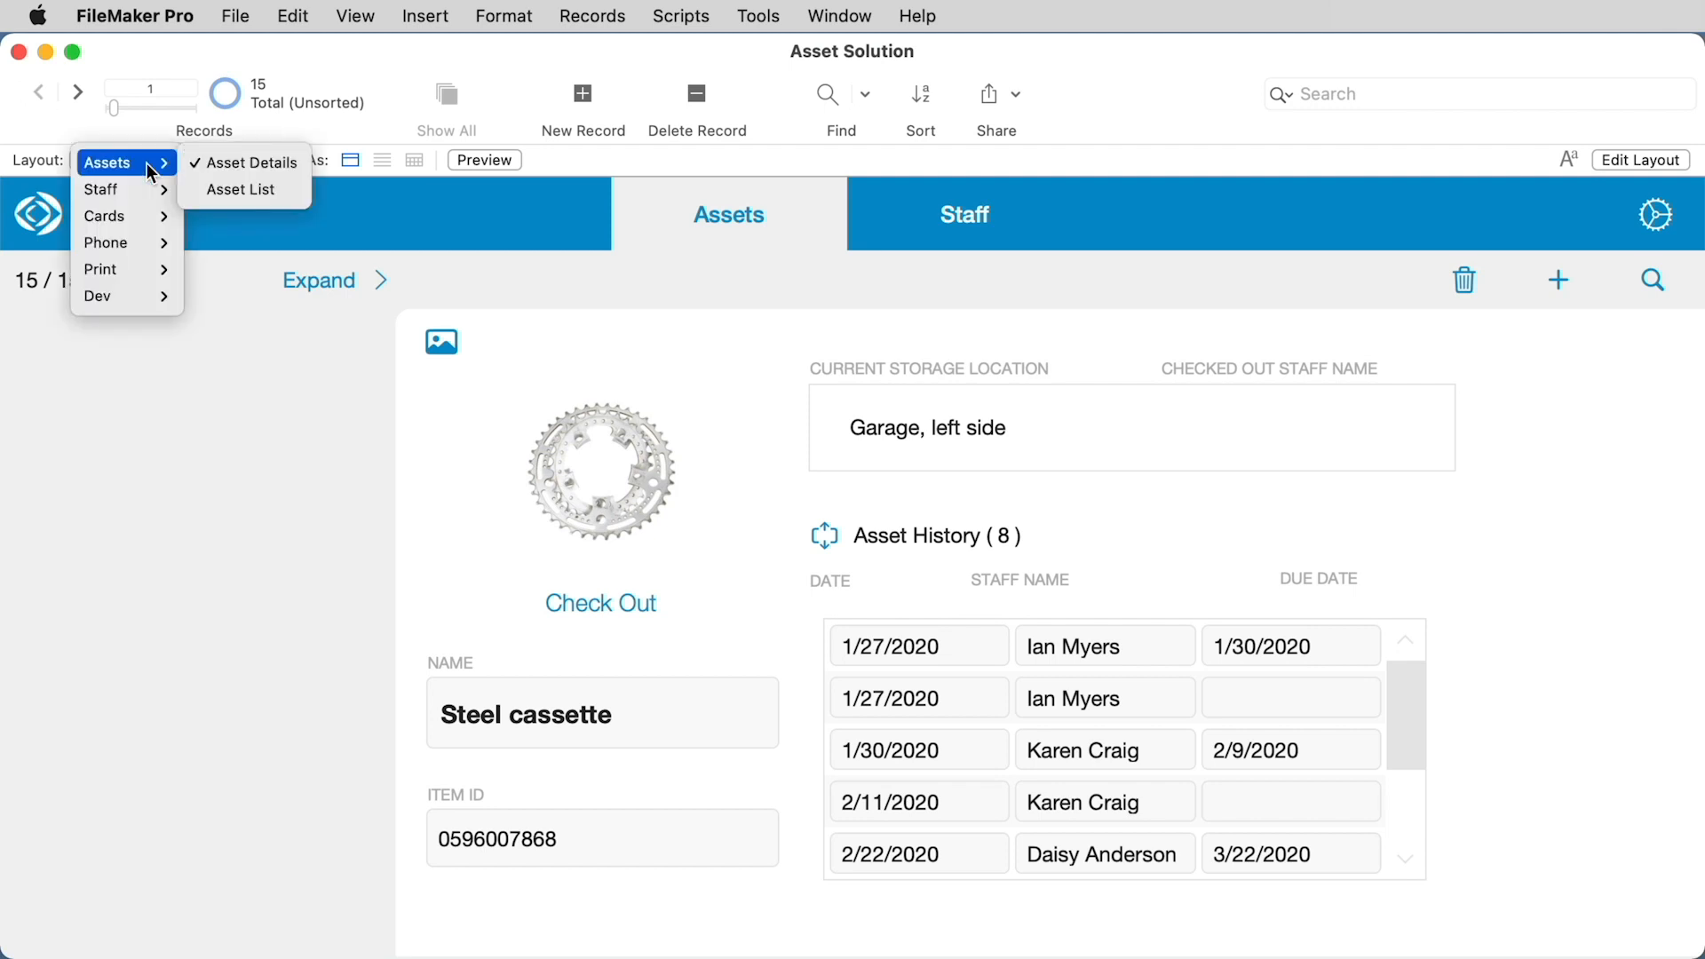
click(288, 190)
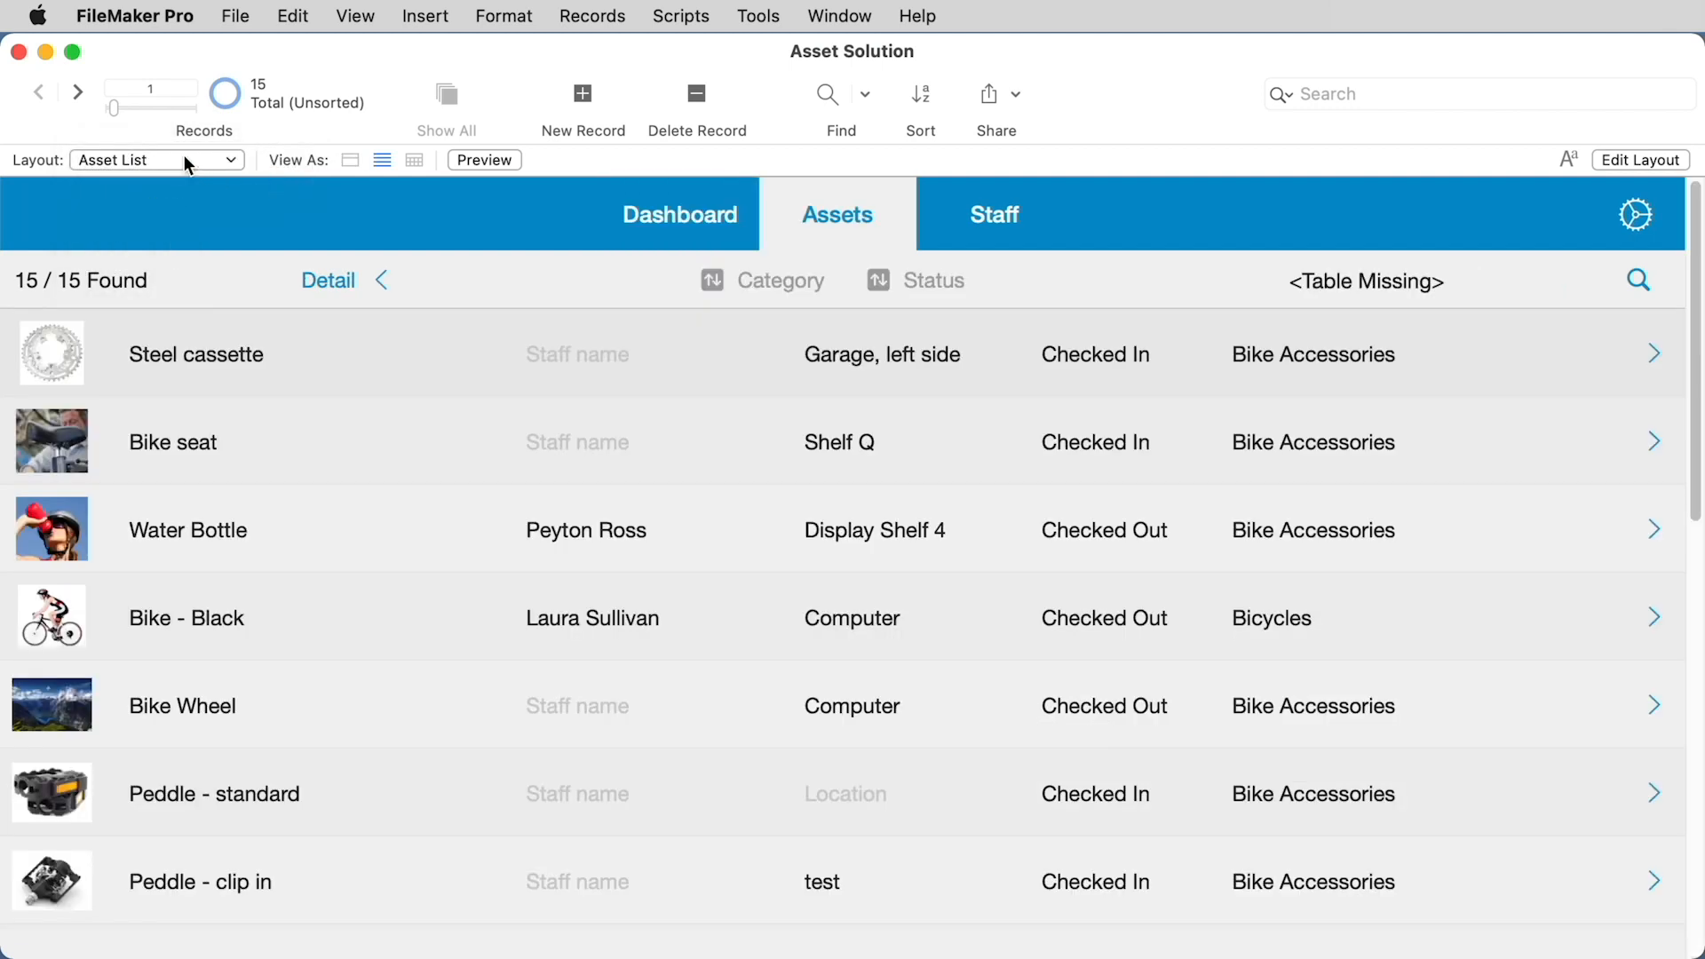
click(242, 161)
mouse_move(125, 163)
click(218, 162)
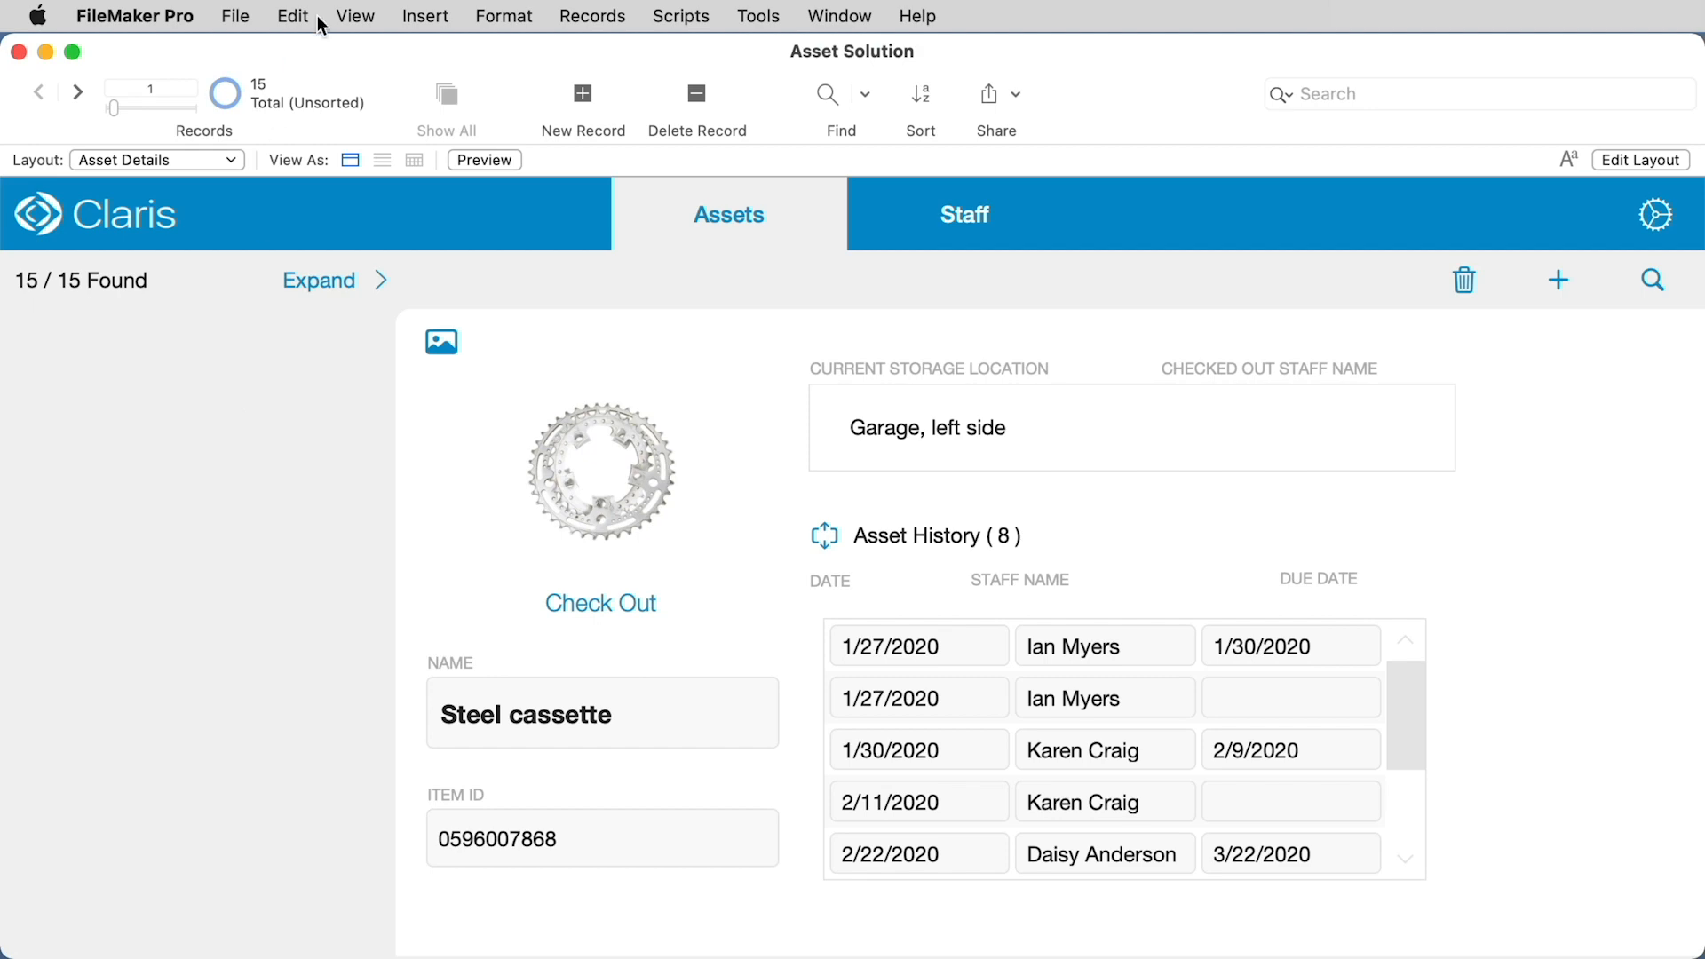
Step: Enter Layout mode and draw a portal down the layout's left side showing records from the current table, Assets
click(355, 16)
click(400, 116)
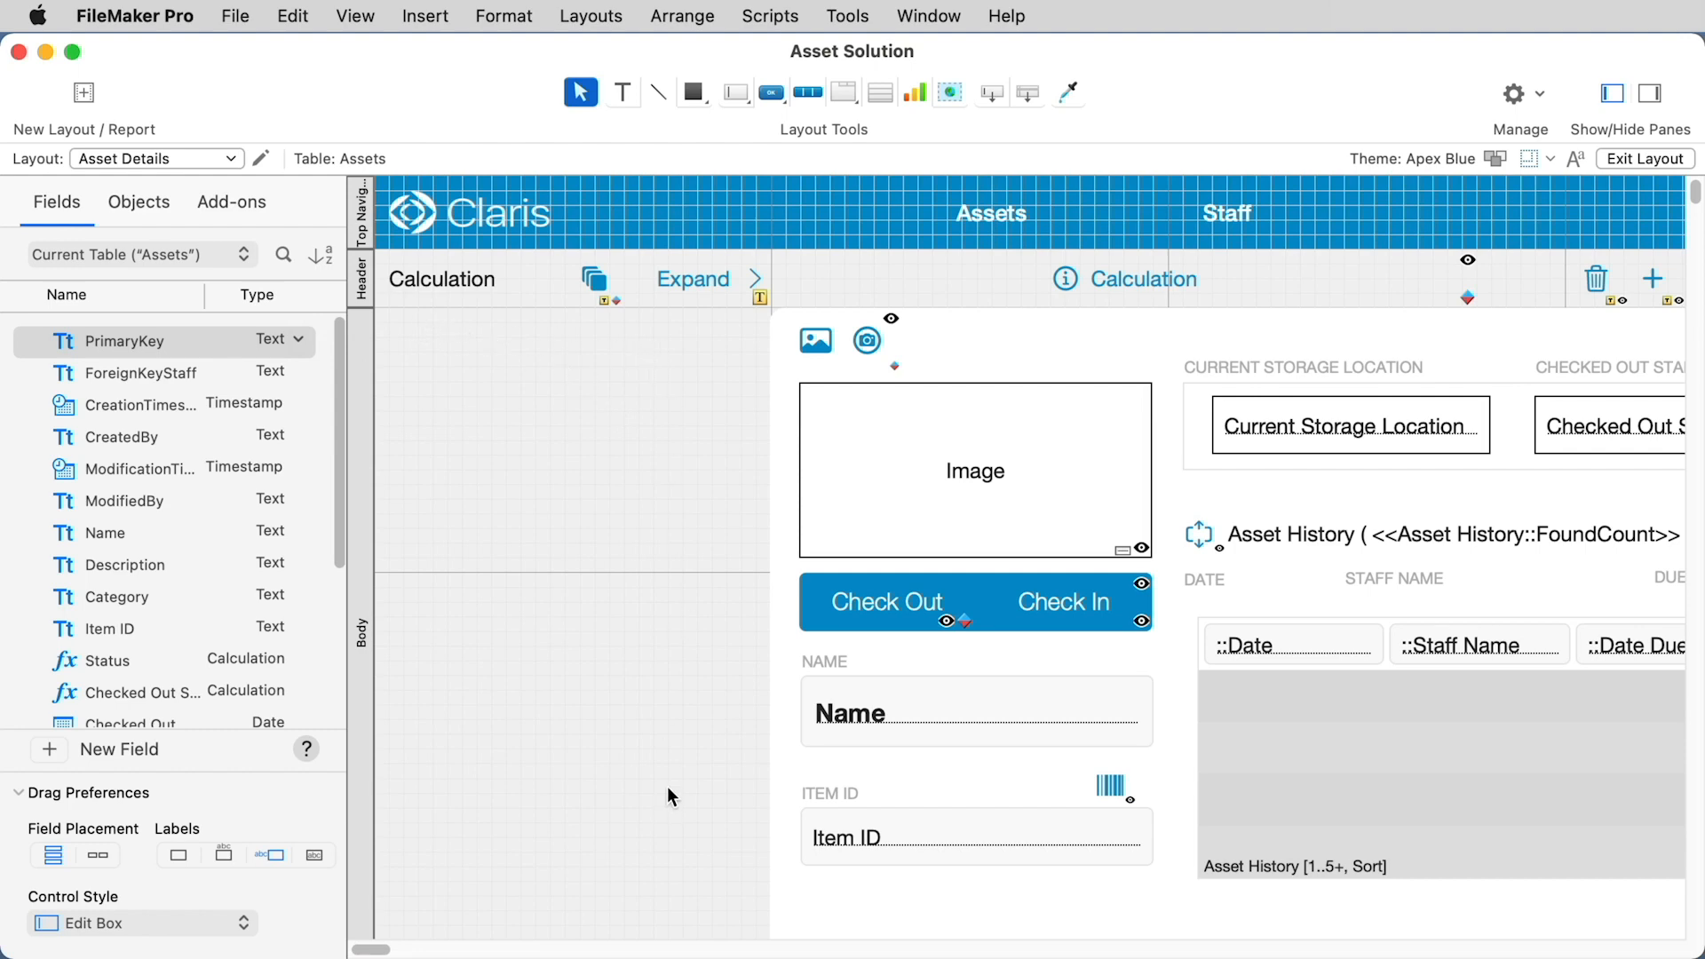
click(882, 95)
drag(376, 310, 758, 930)
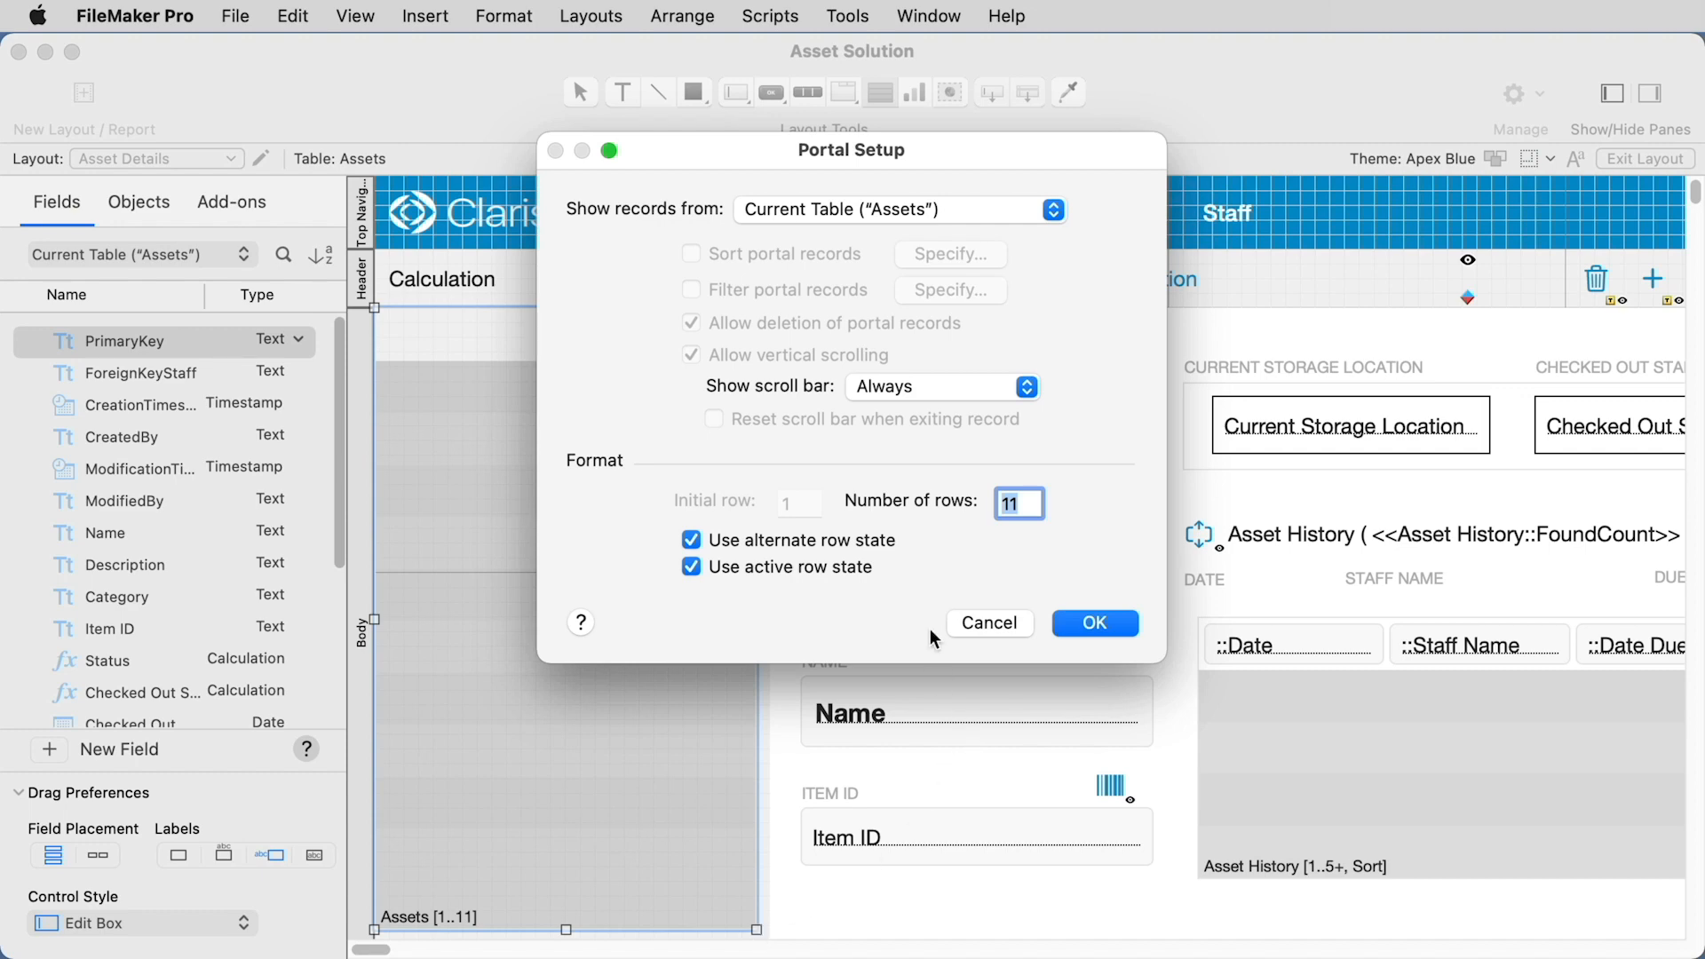
click(830, 222)
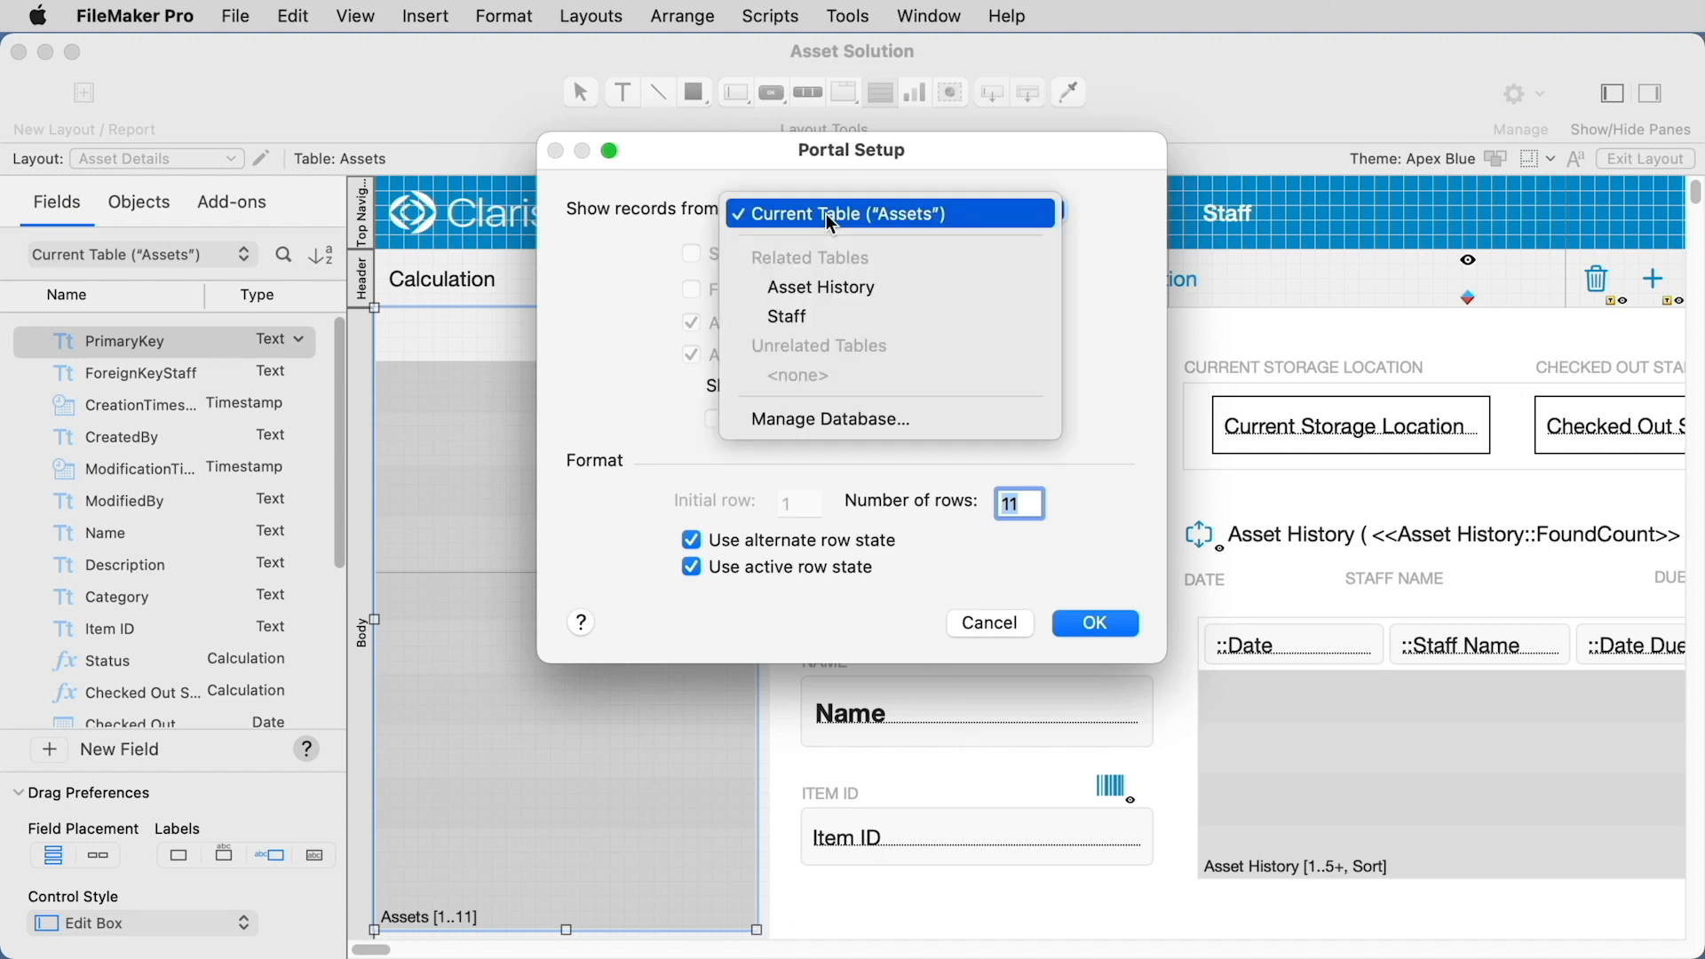
click(949, 222)
click(1099, 621)
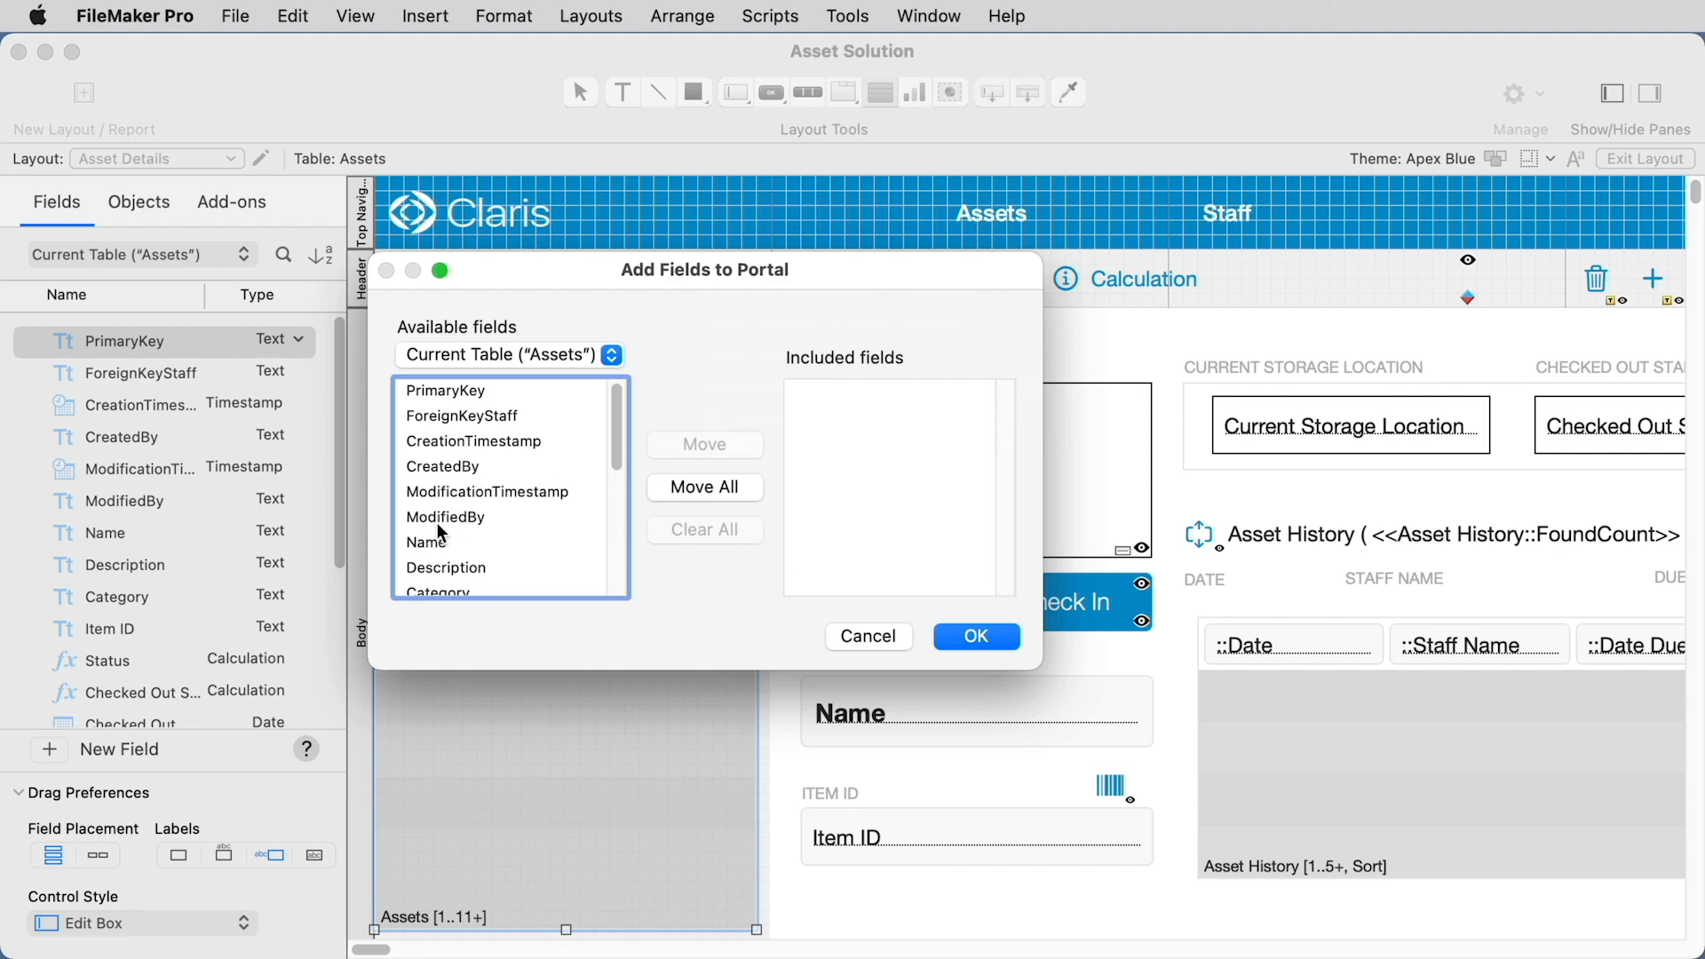
Step: Add the Display field to the new left-side portal
scroll(437, 526, down, 10)
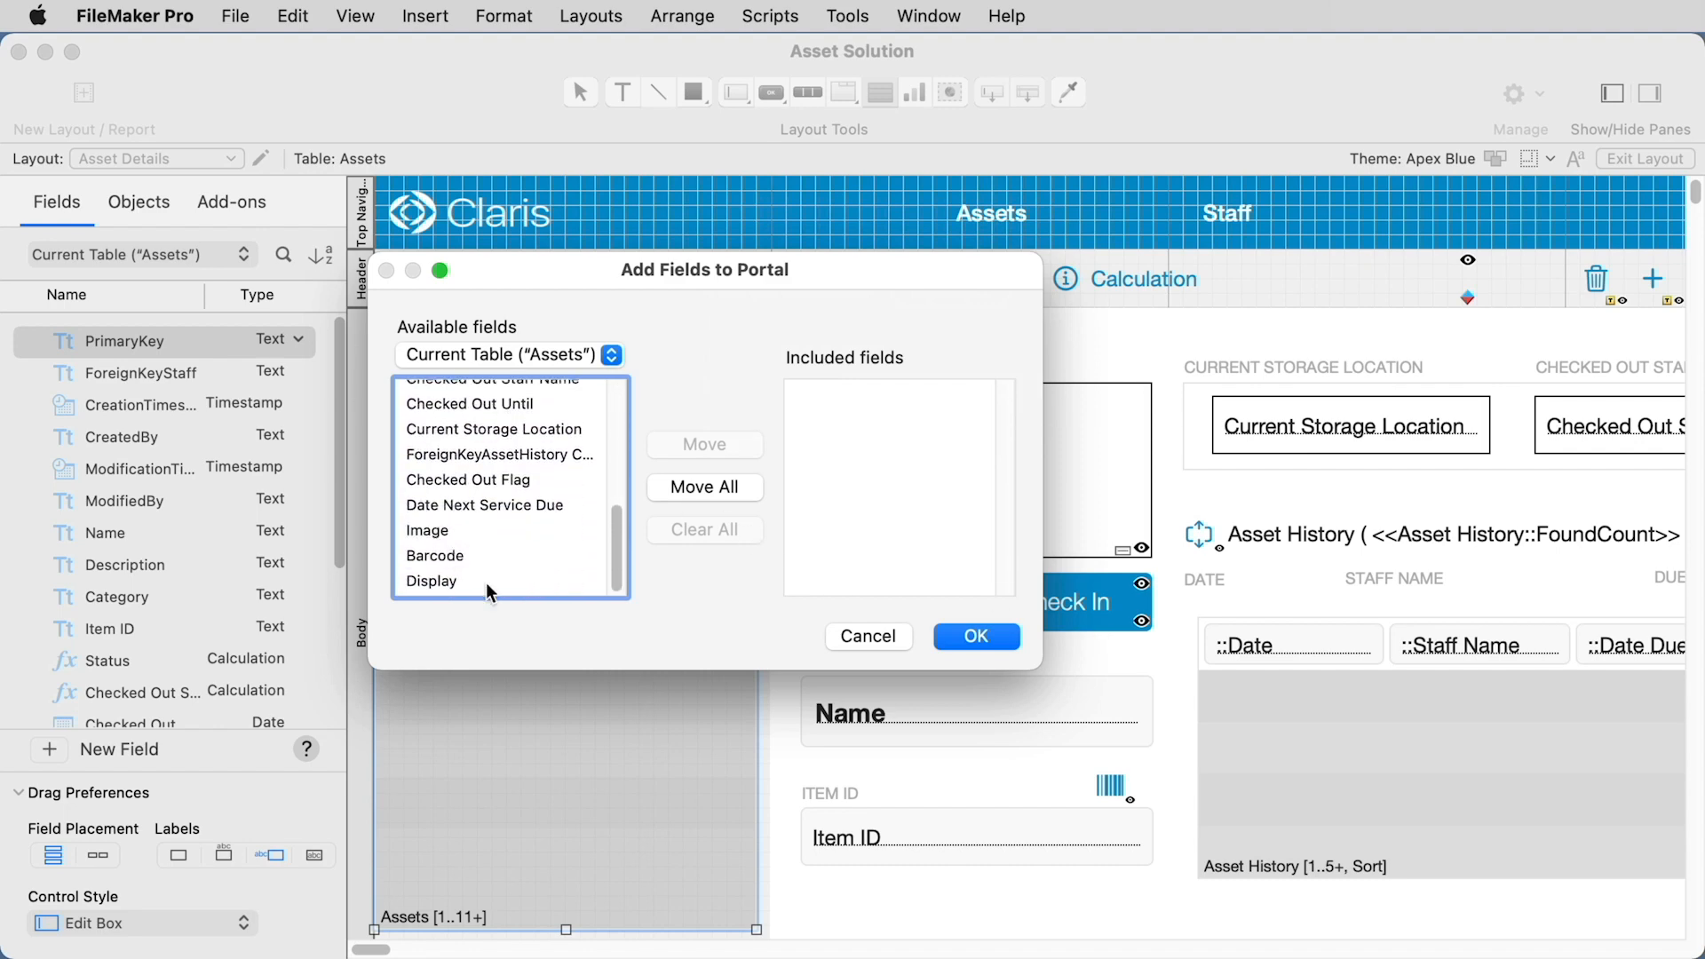
double_click(484, 582)
click(982, 636)
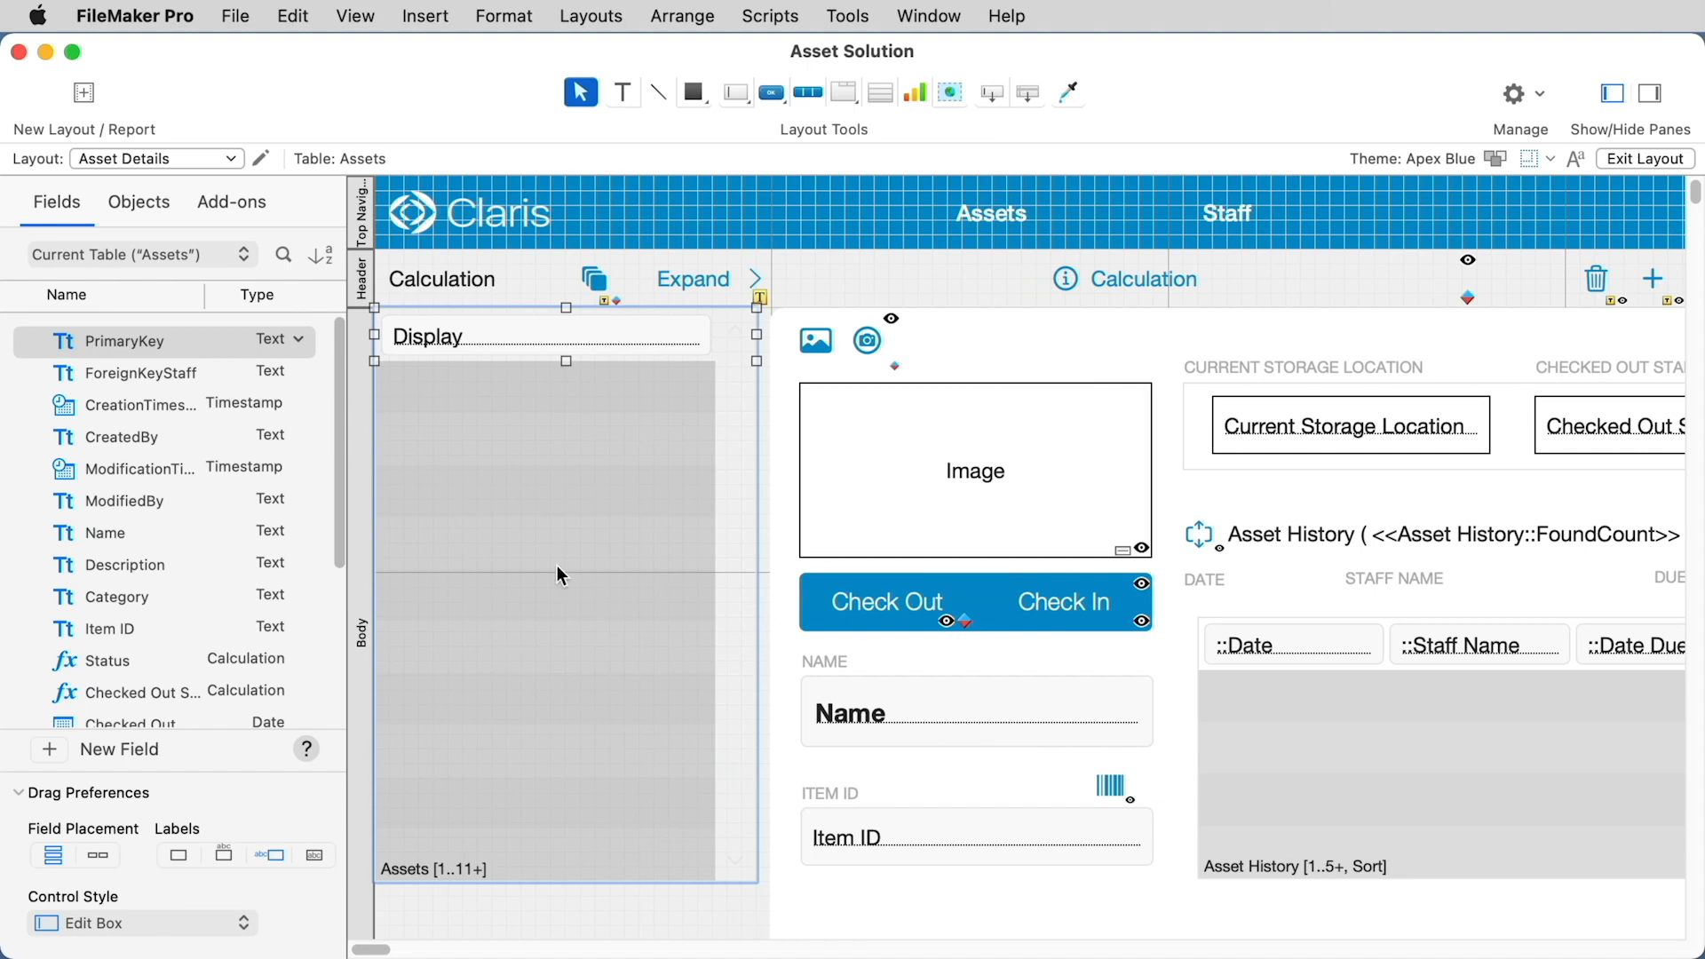
Step: Reopen the left portal's setup and set its number of rows to 12
double_click(480, 550)
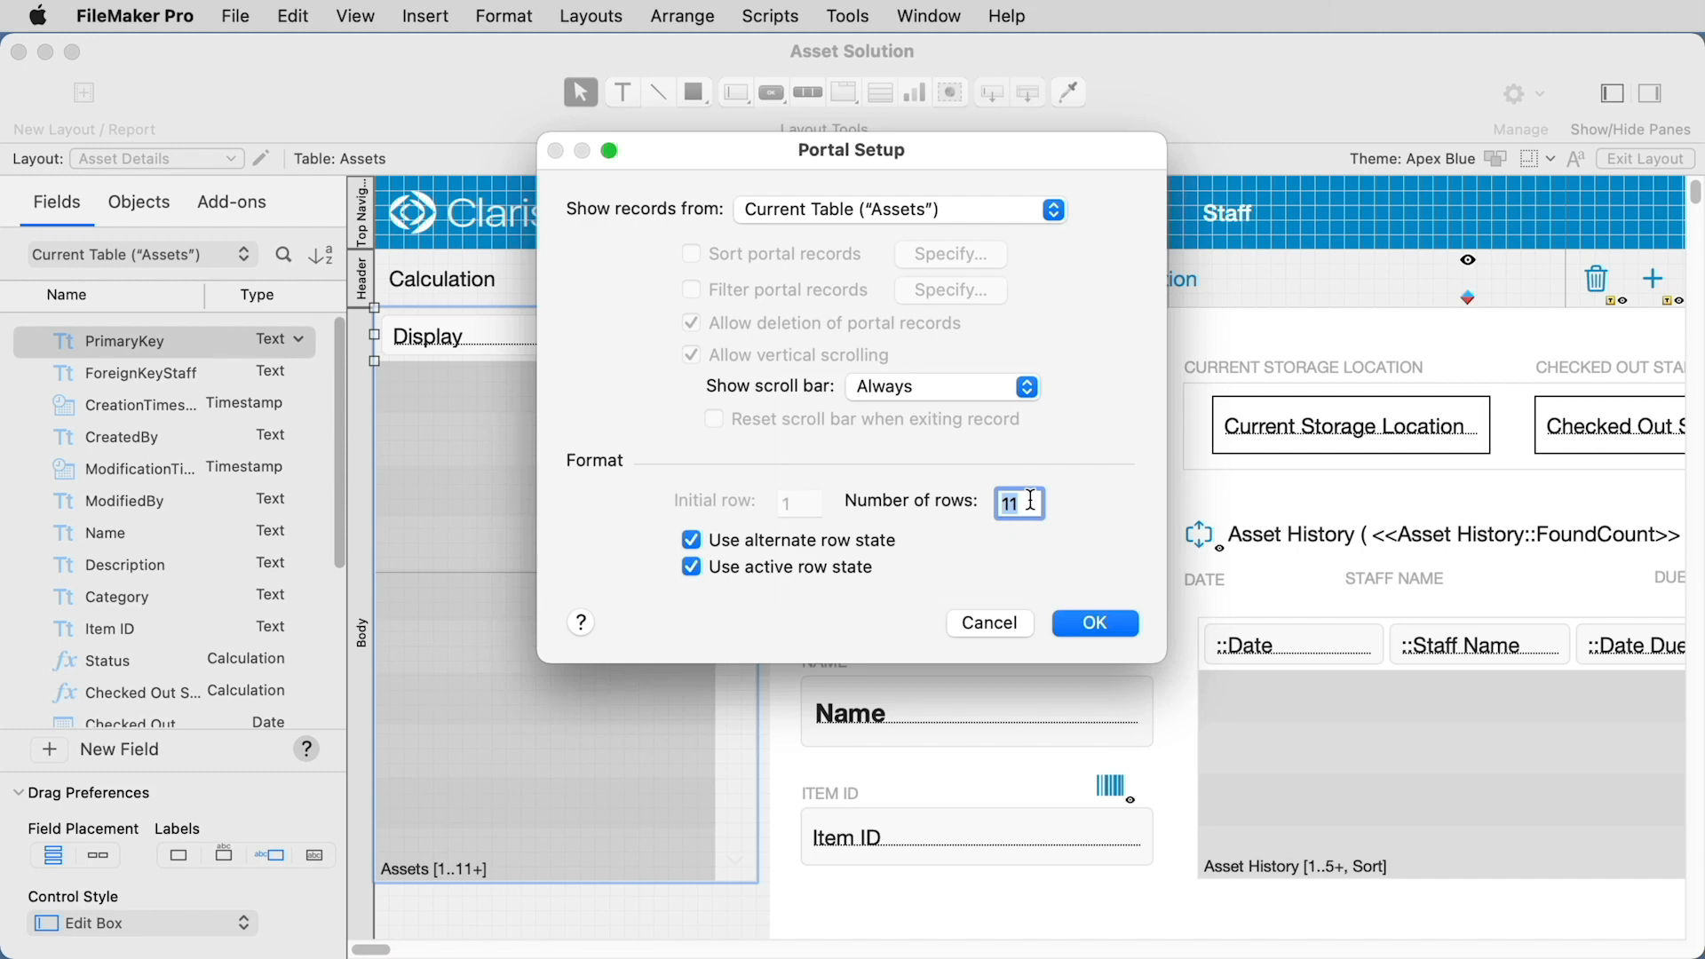
text(12)
click(1095, 625)
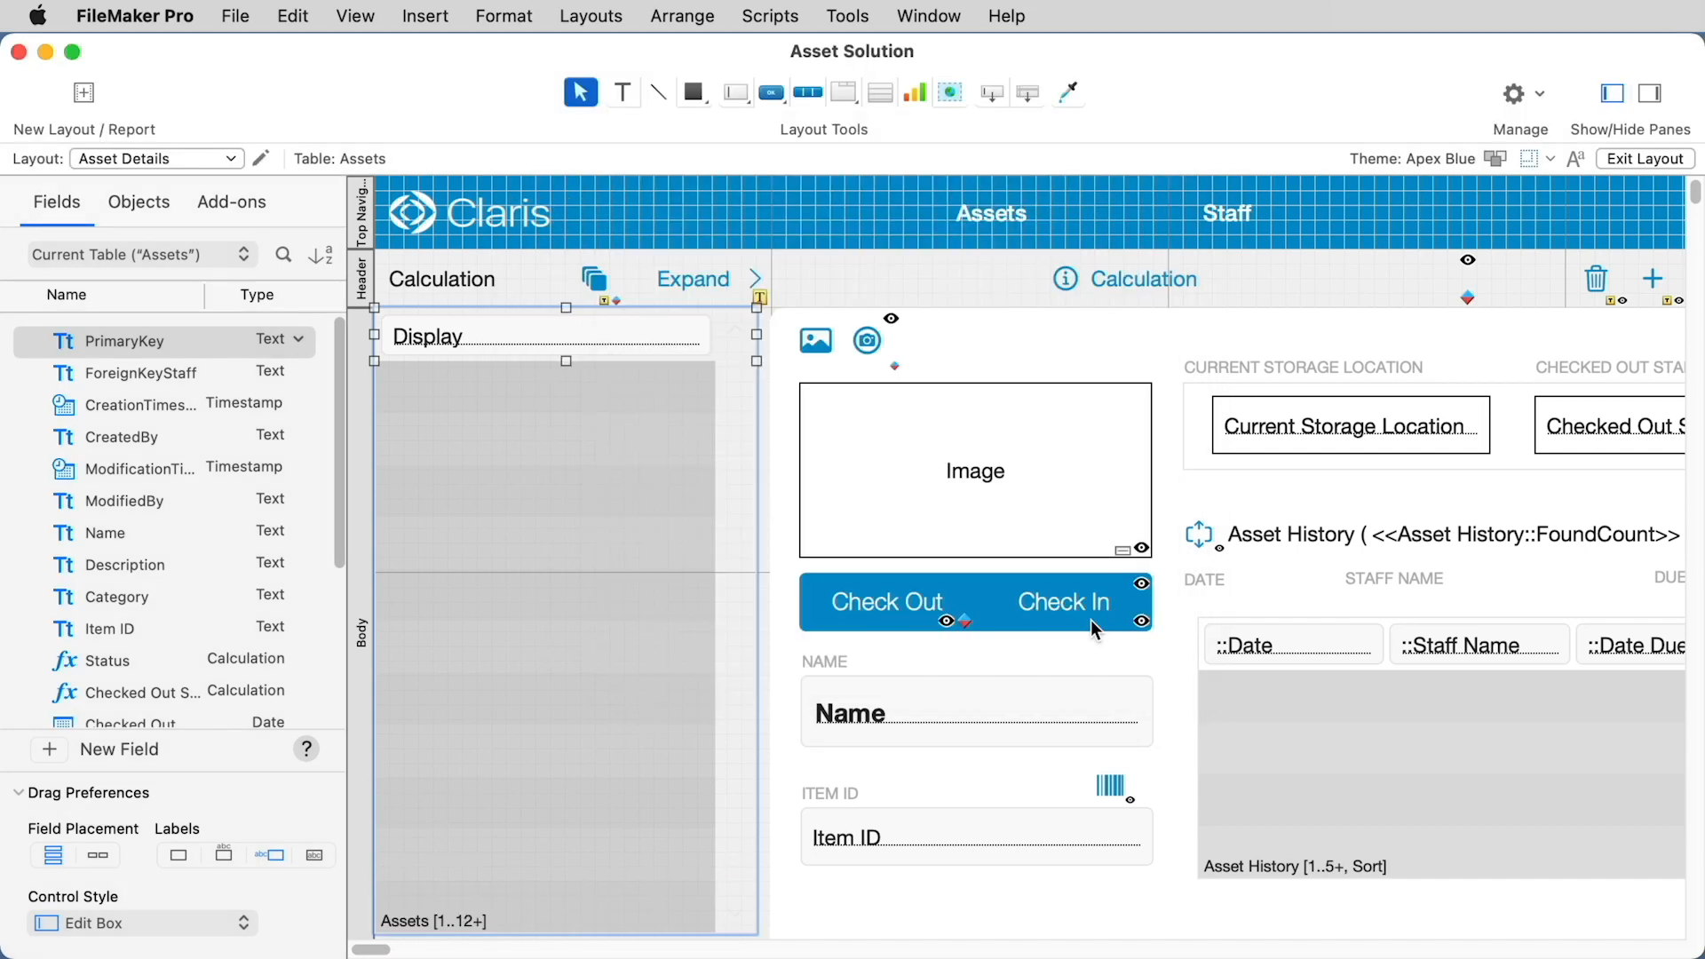
Step: Switch to Browse mode and pick several assets from the side list, scrolling the Asset History portal to check it
click(358, 18)
click(373, 55)
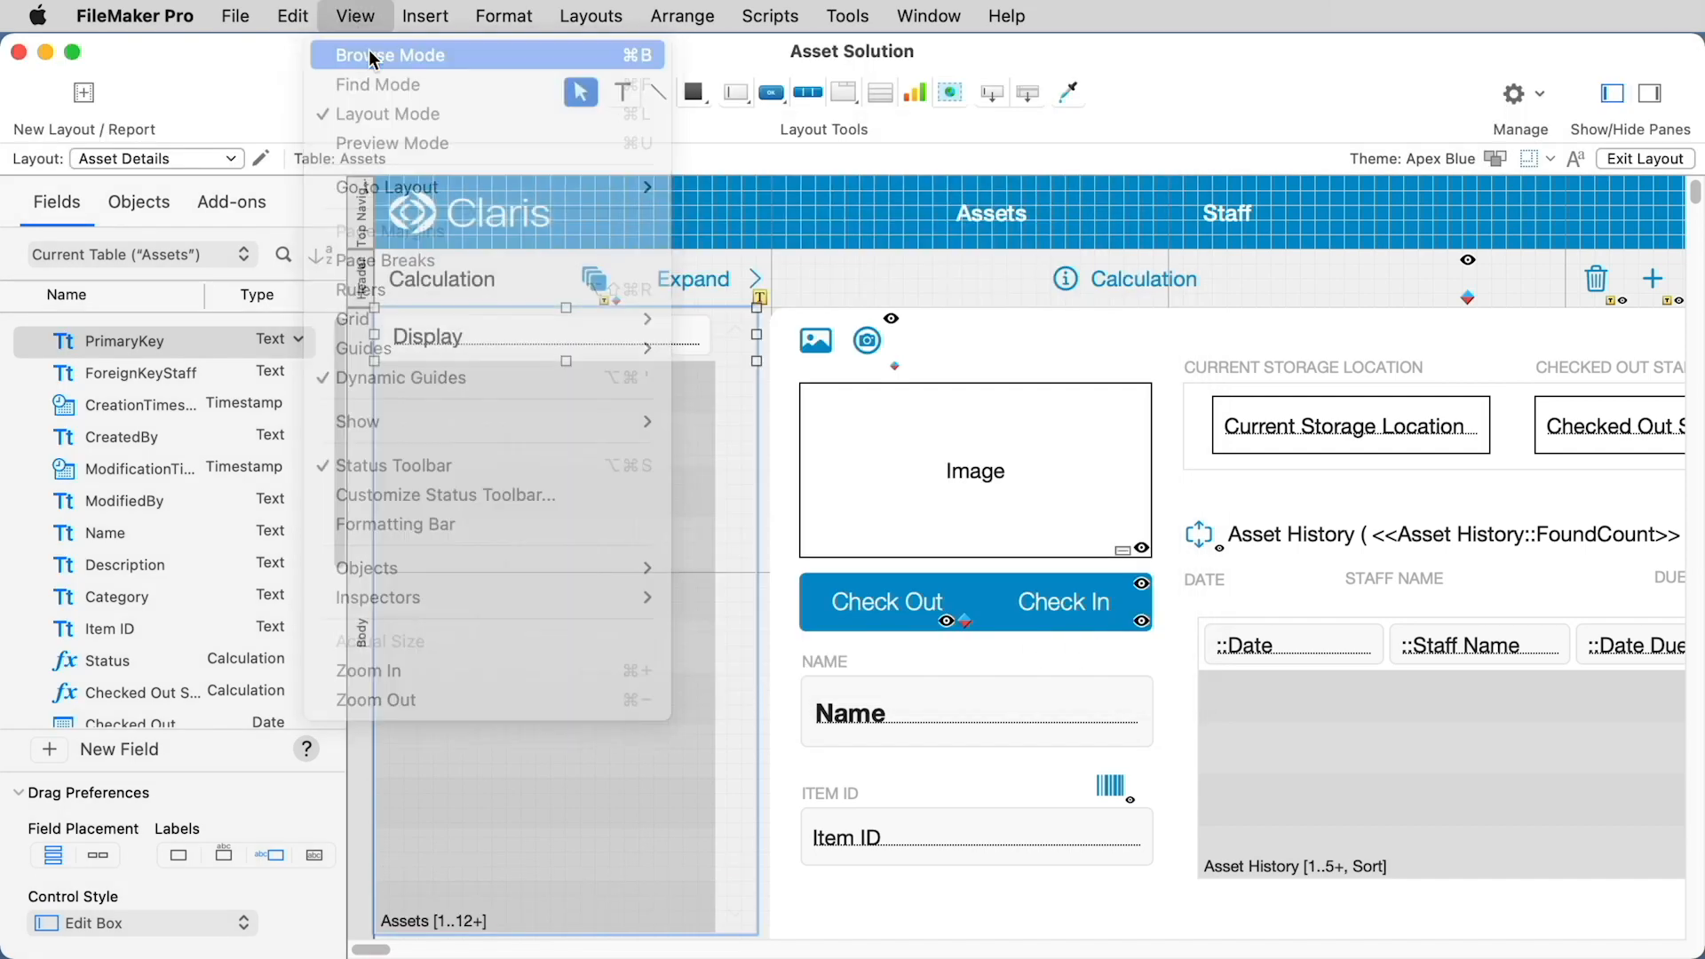
click(1078, 384)
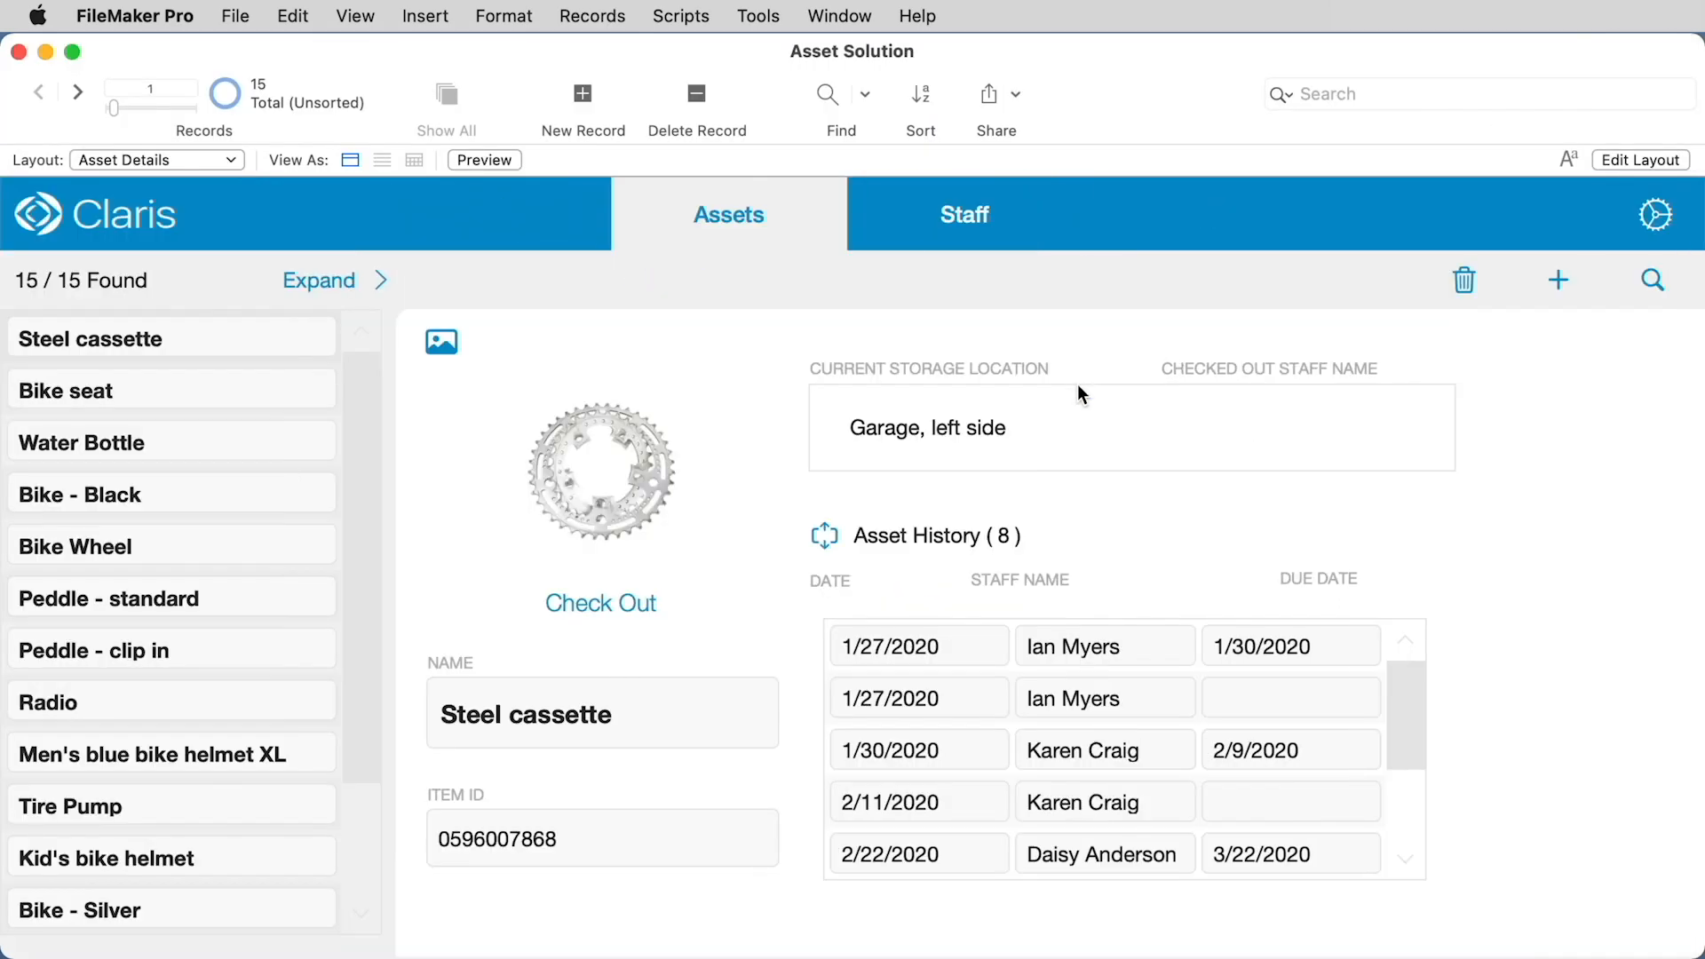
click(129, 448)
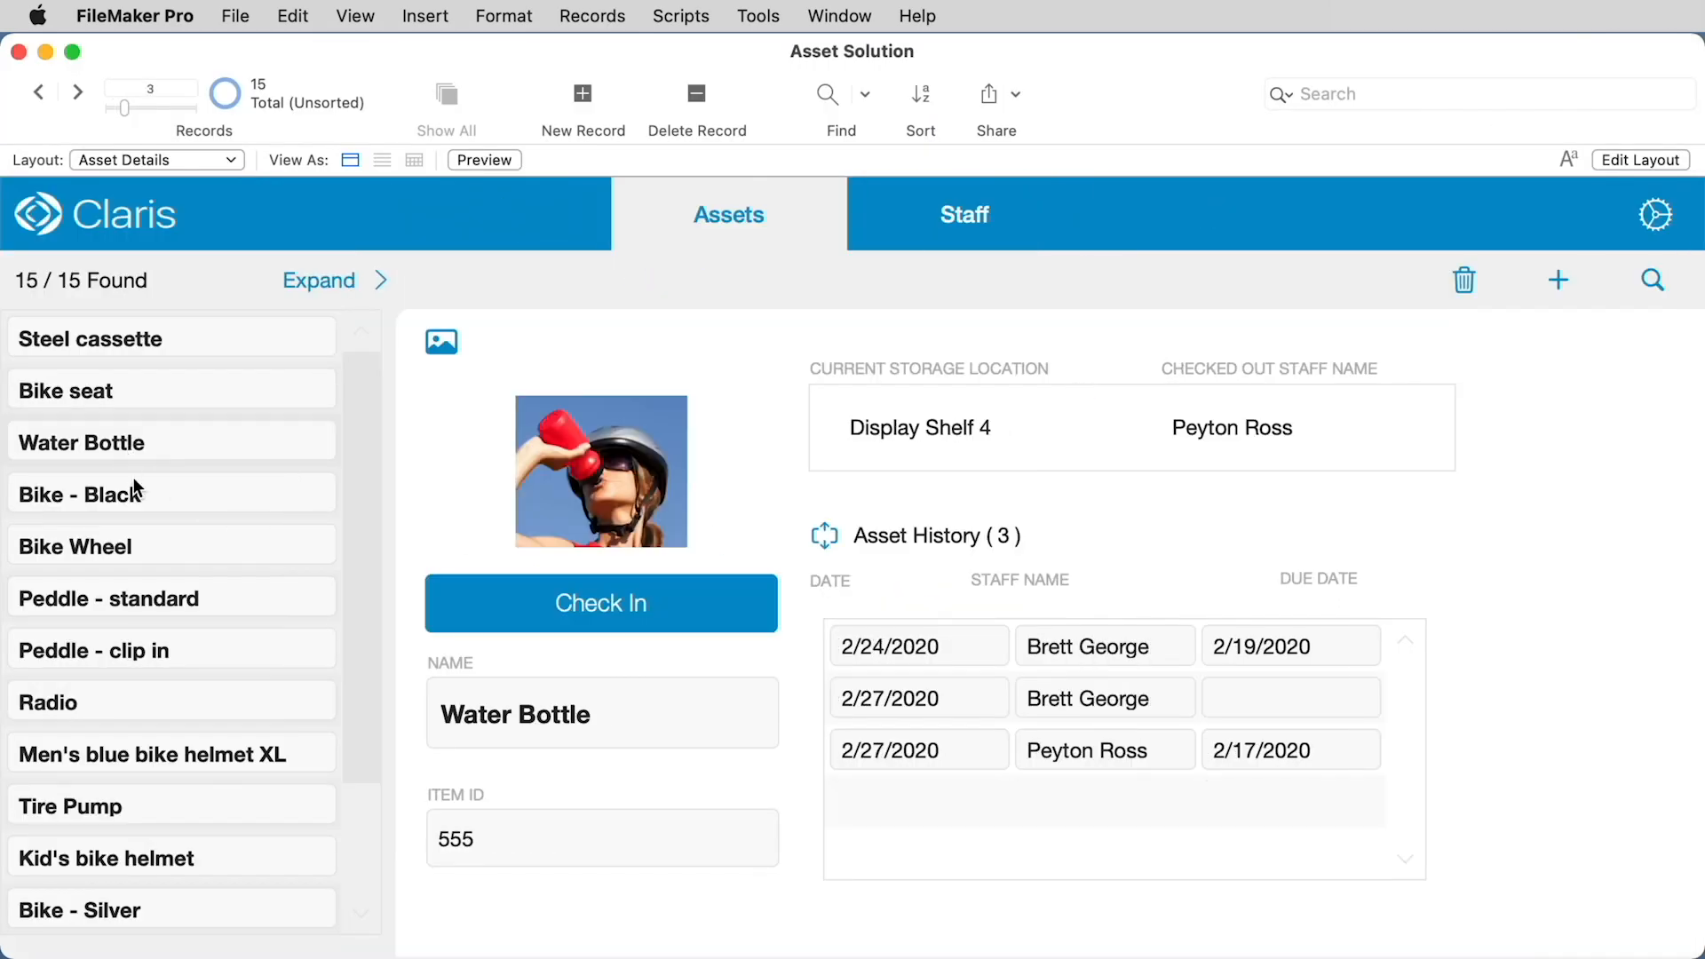
click(160, 608)
click(103, 389)
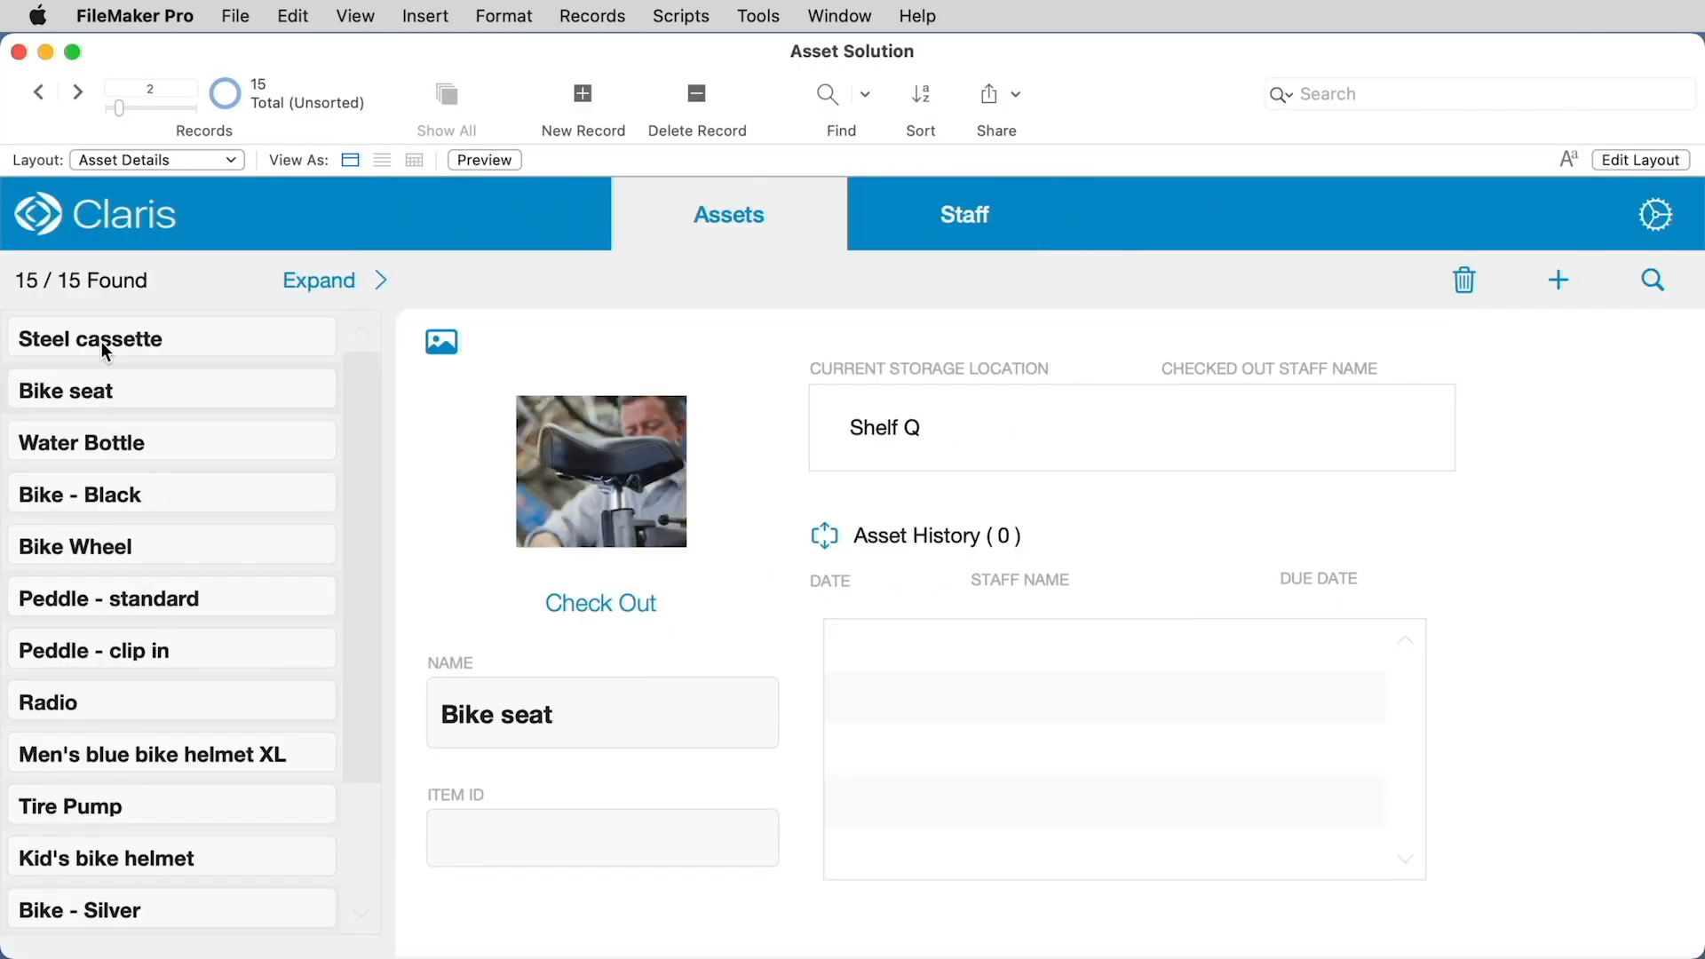
click(102, 337)
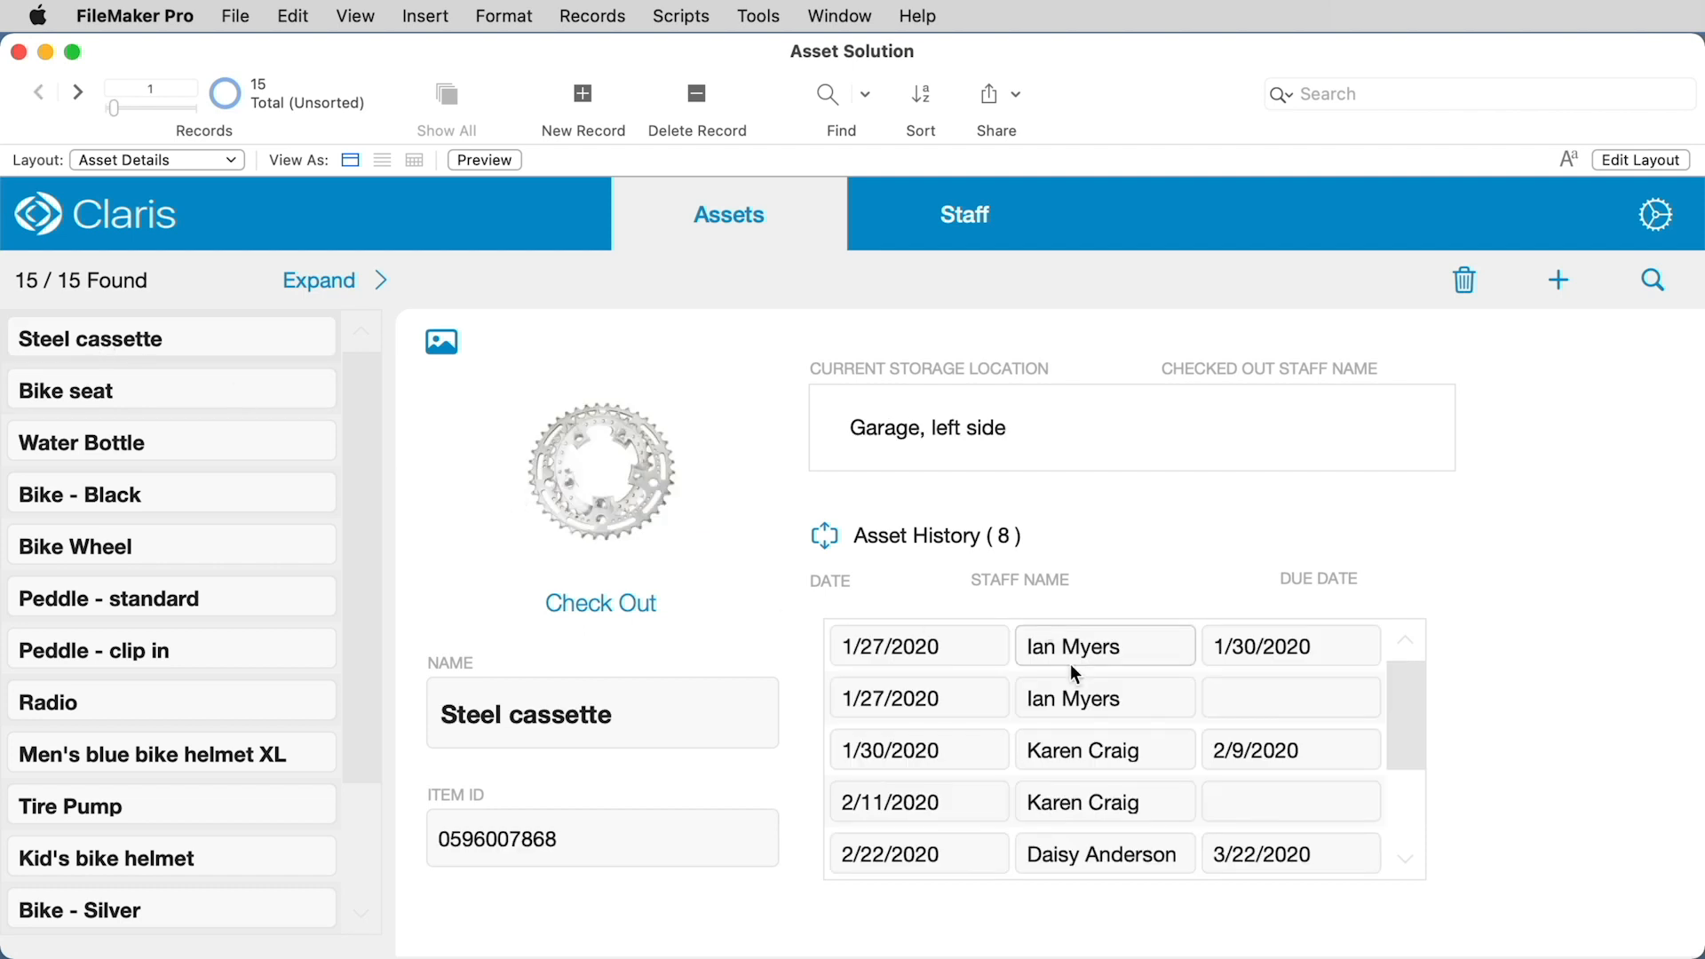
scroll(1299, 765, down, 3)
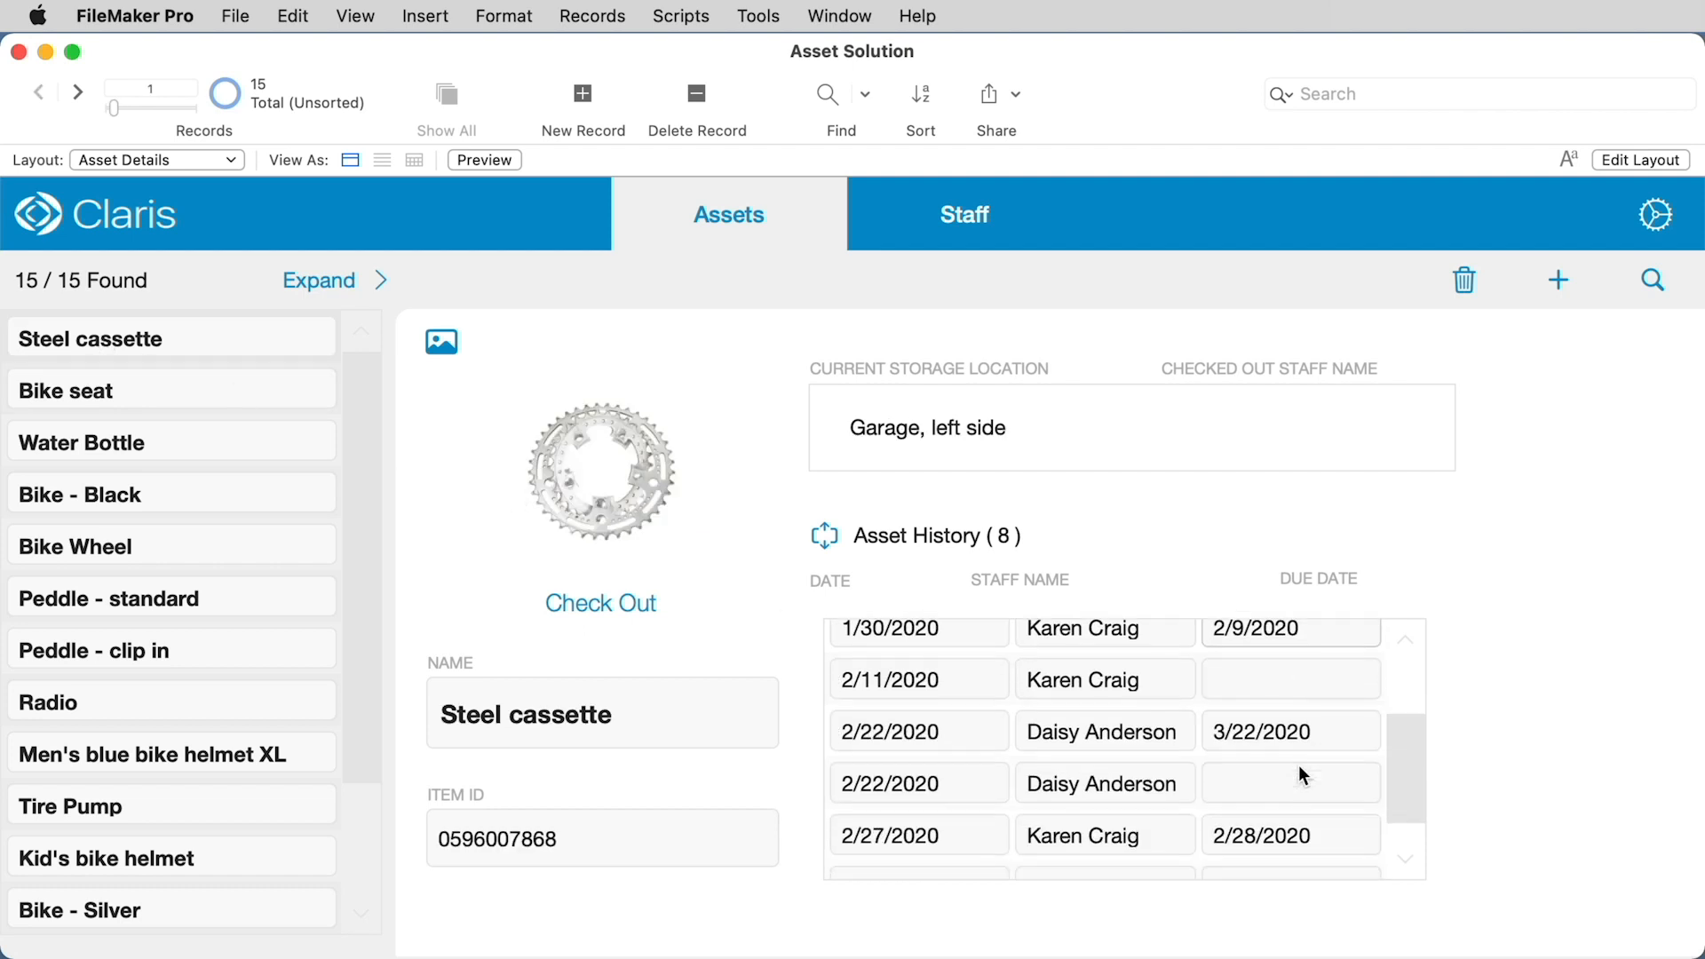
scroll(1299, 772, up, 3)
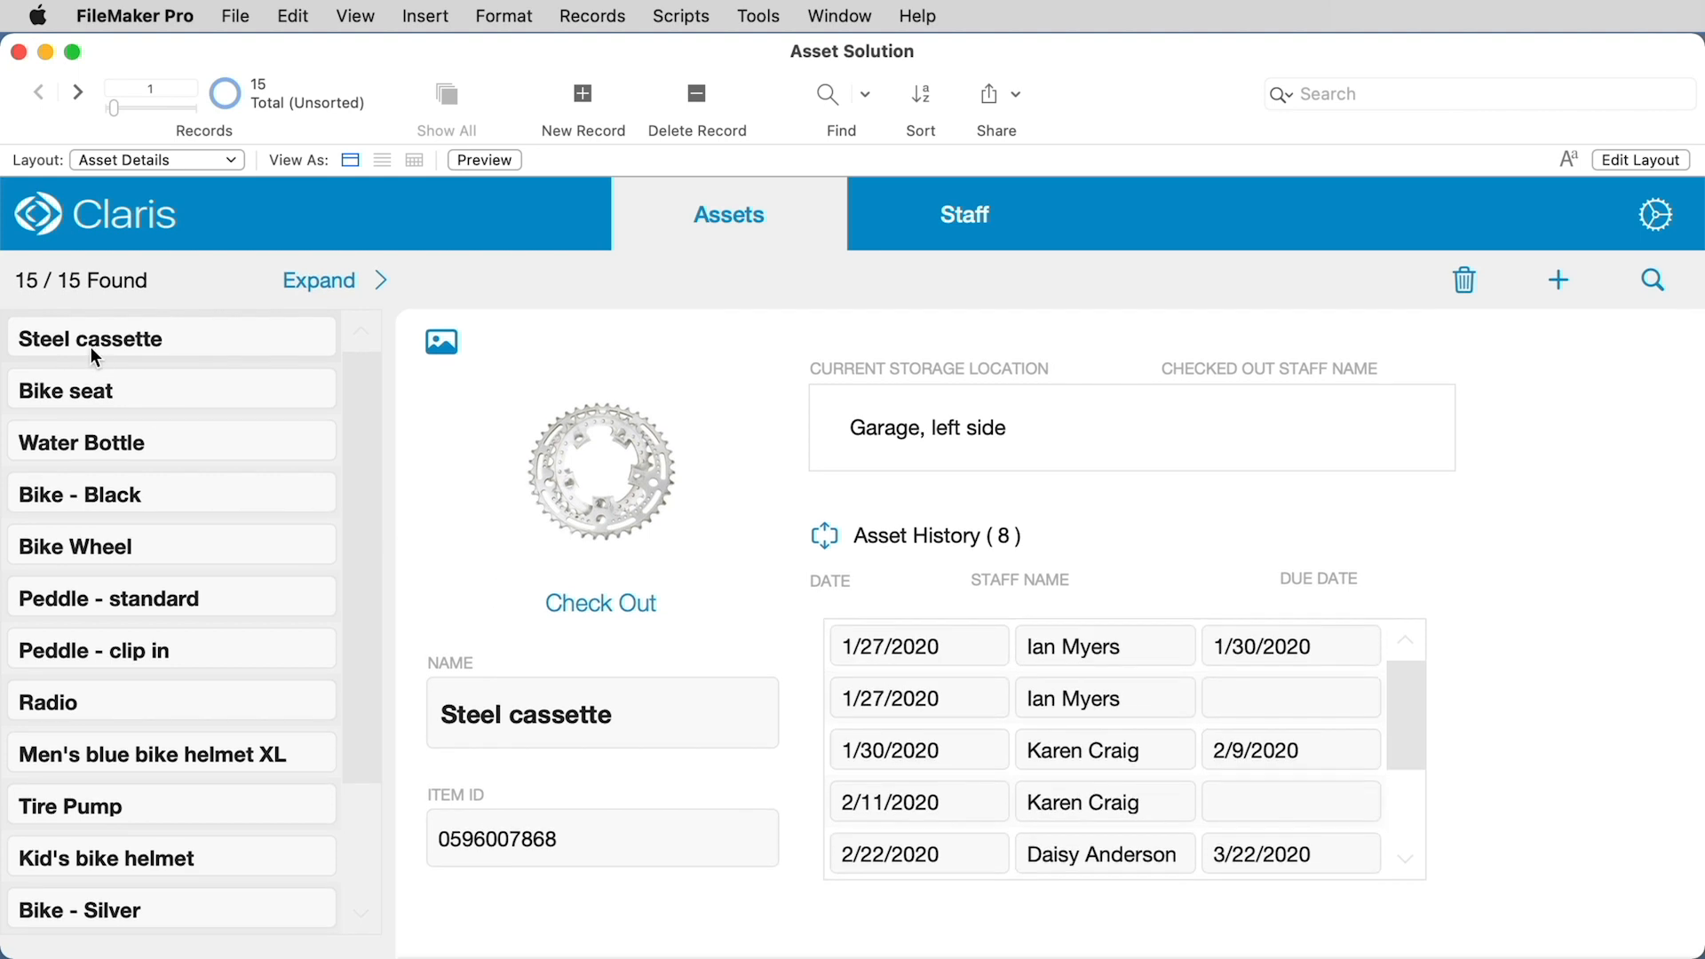
click(102, 391)
click(120, 347)
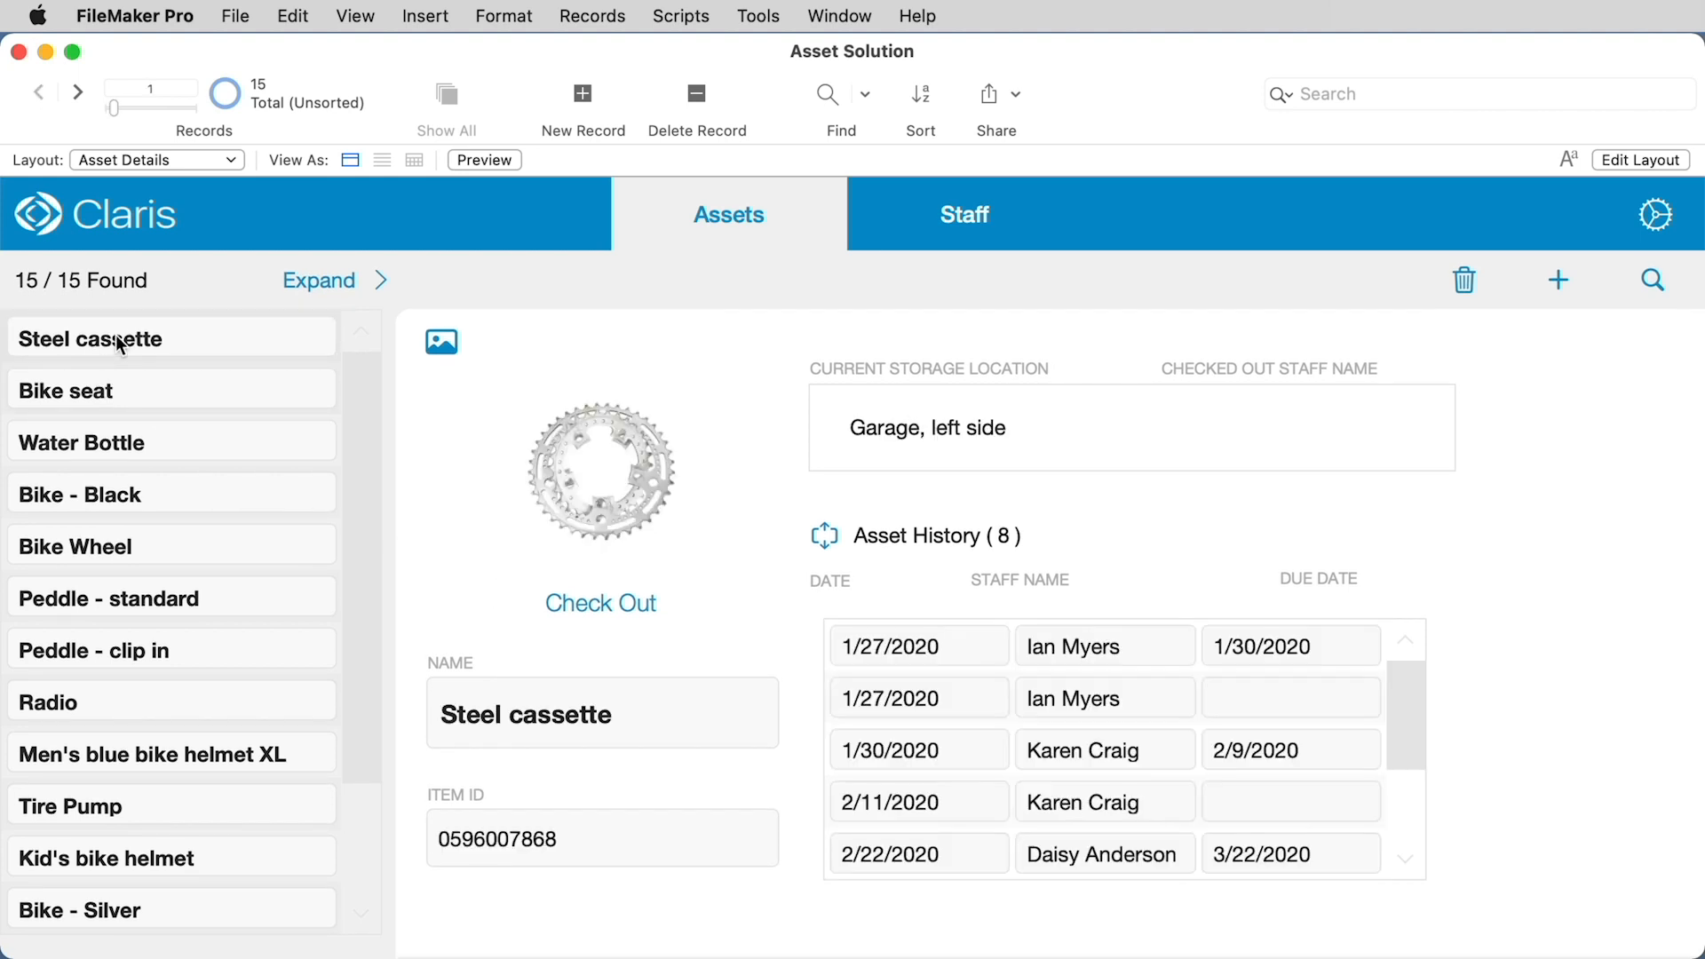